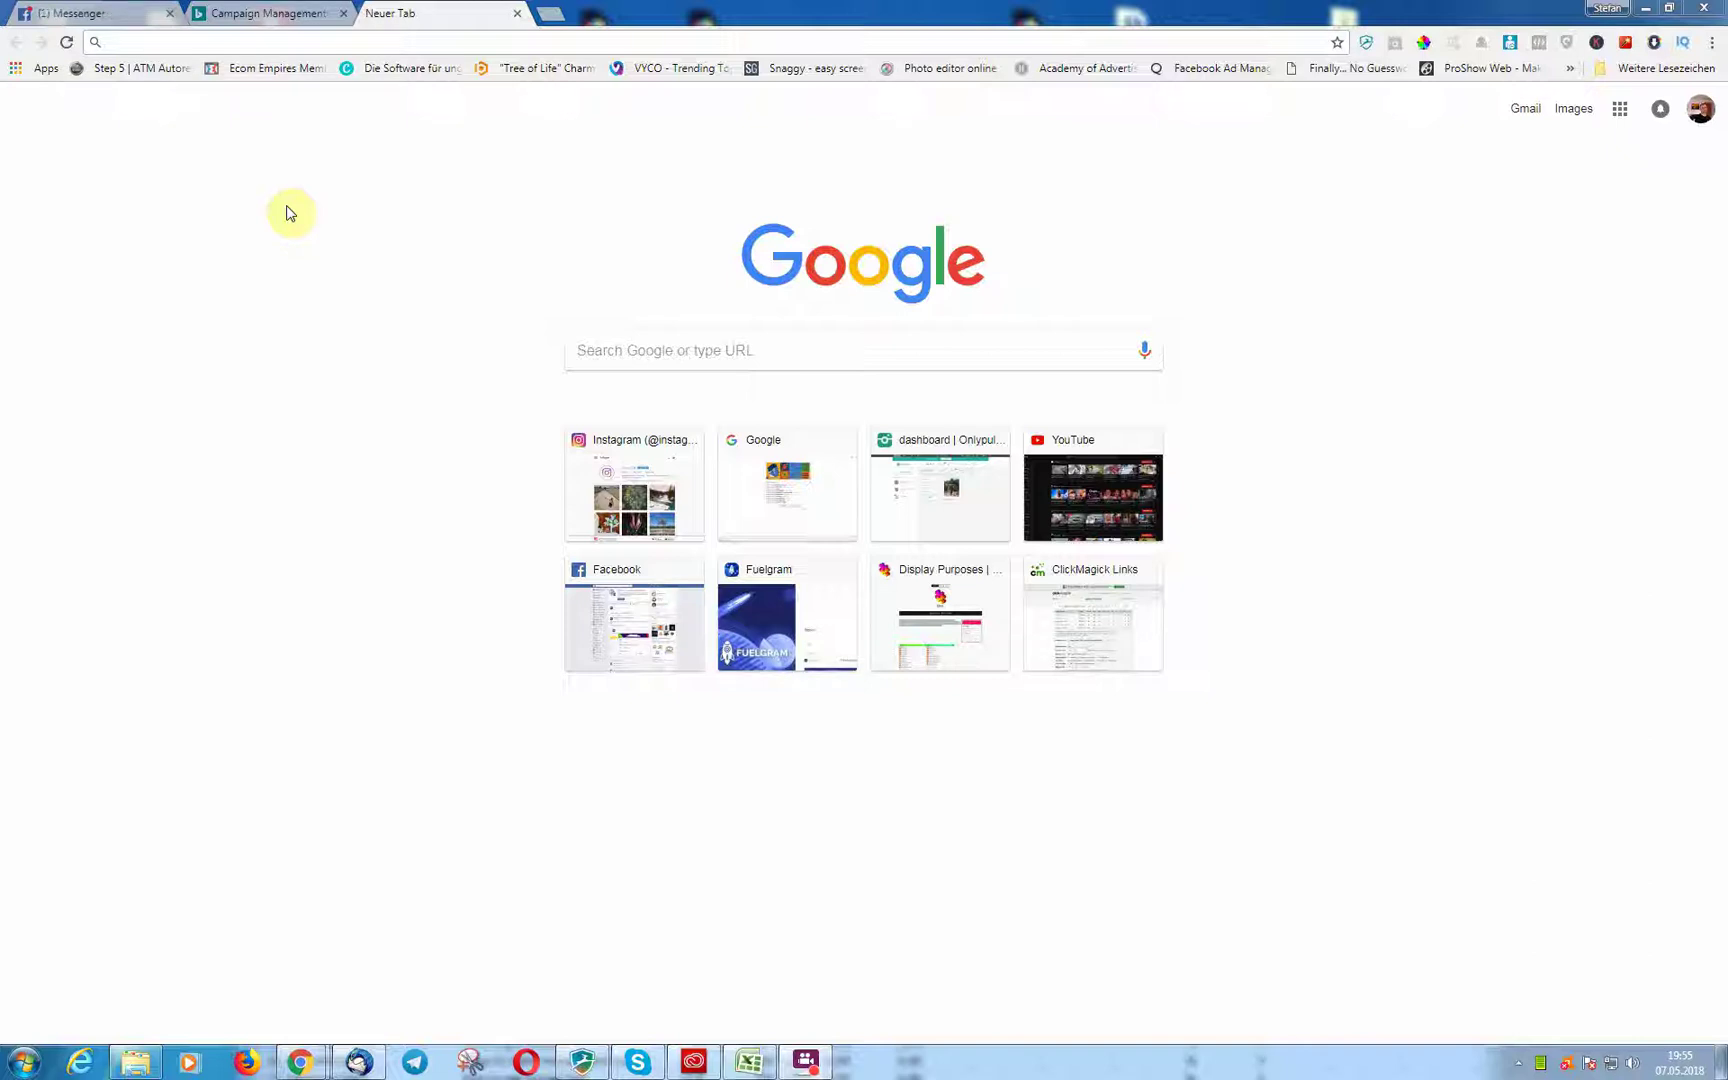
Search Google for 'google keyword planner', fixing the mistyped characters.
click(259, 42)
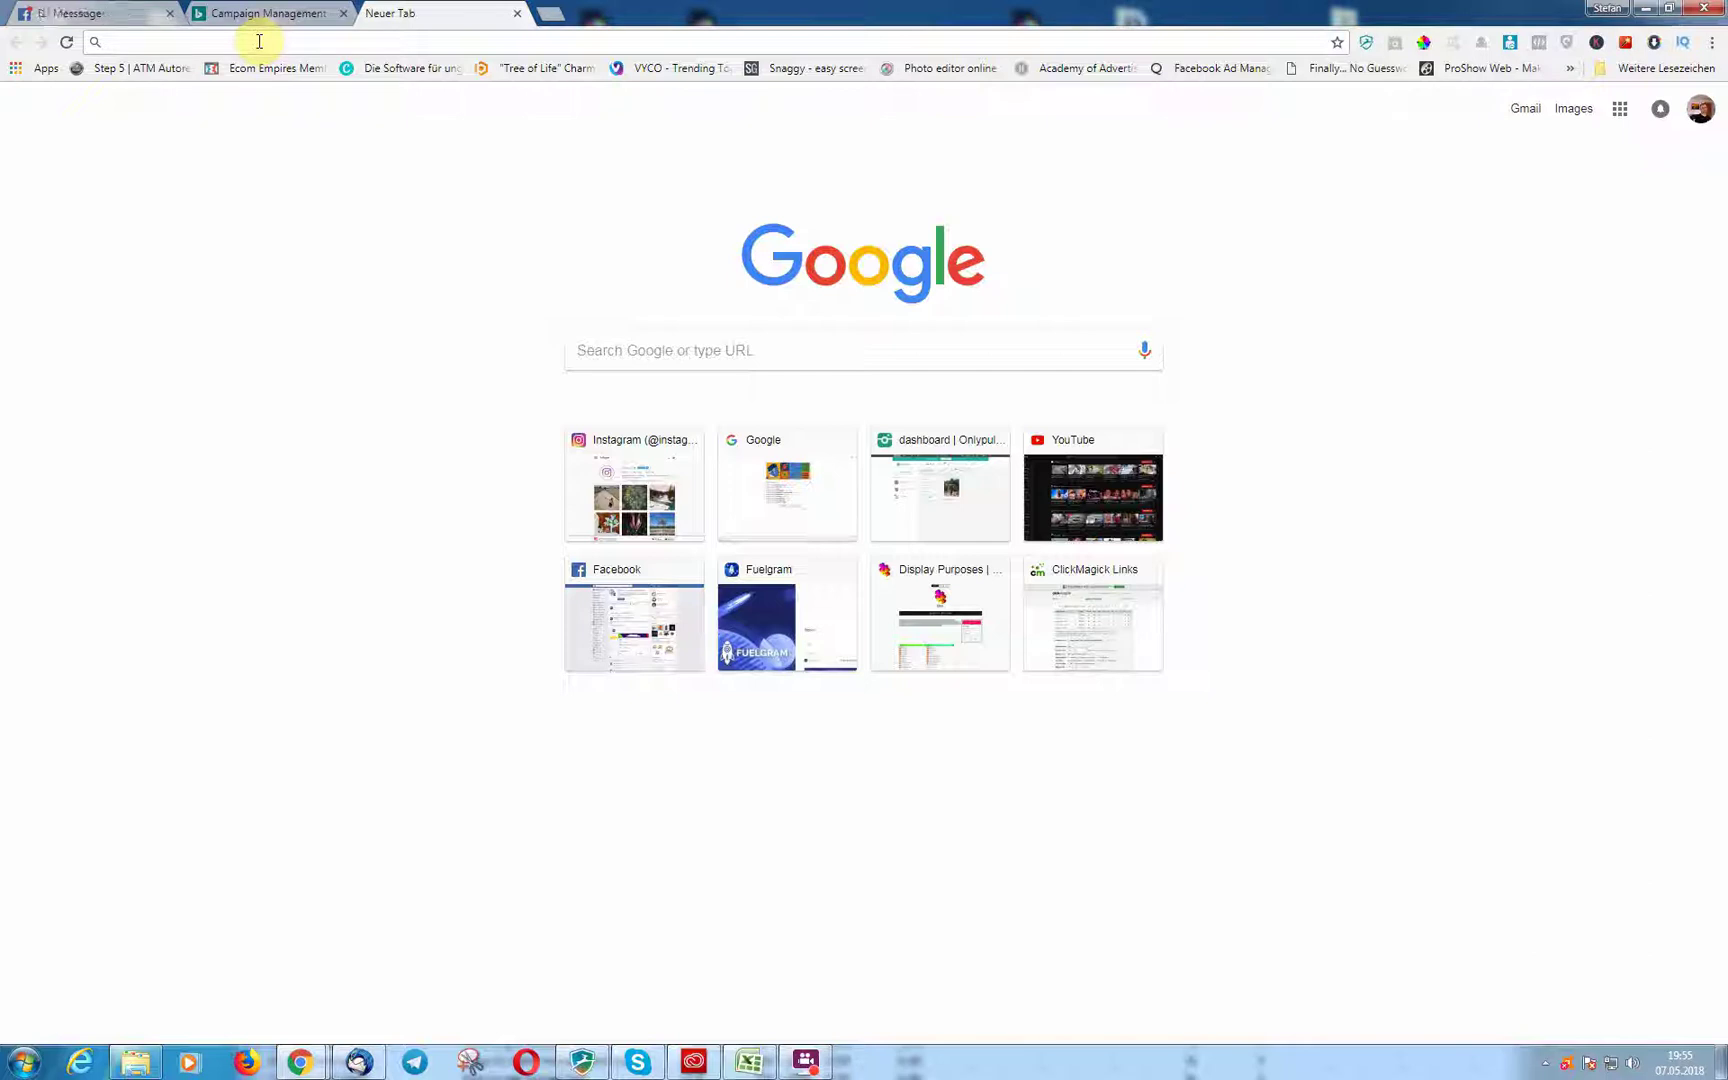
click(666, 342)
text(ytd)
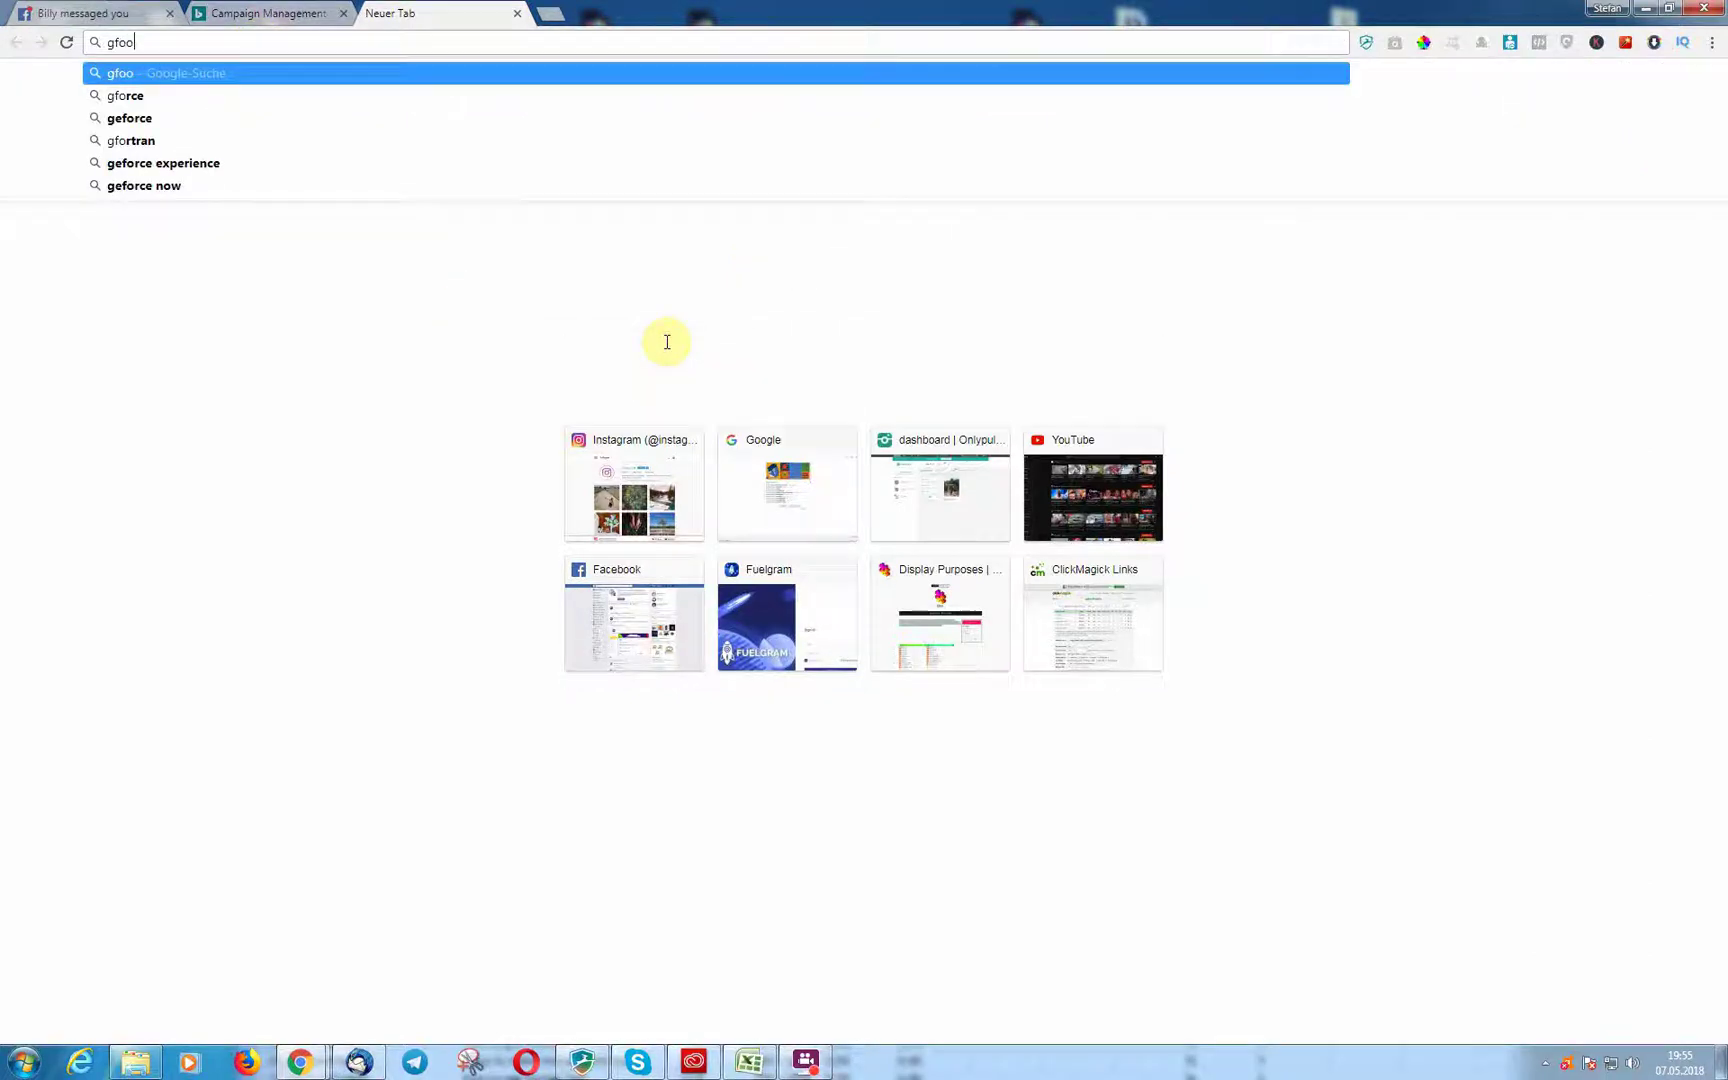
key(BackSpace)
key(BackSpace)
key(BackSpace)
text(g)
key(BackSpace)
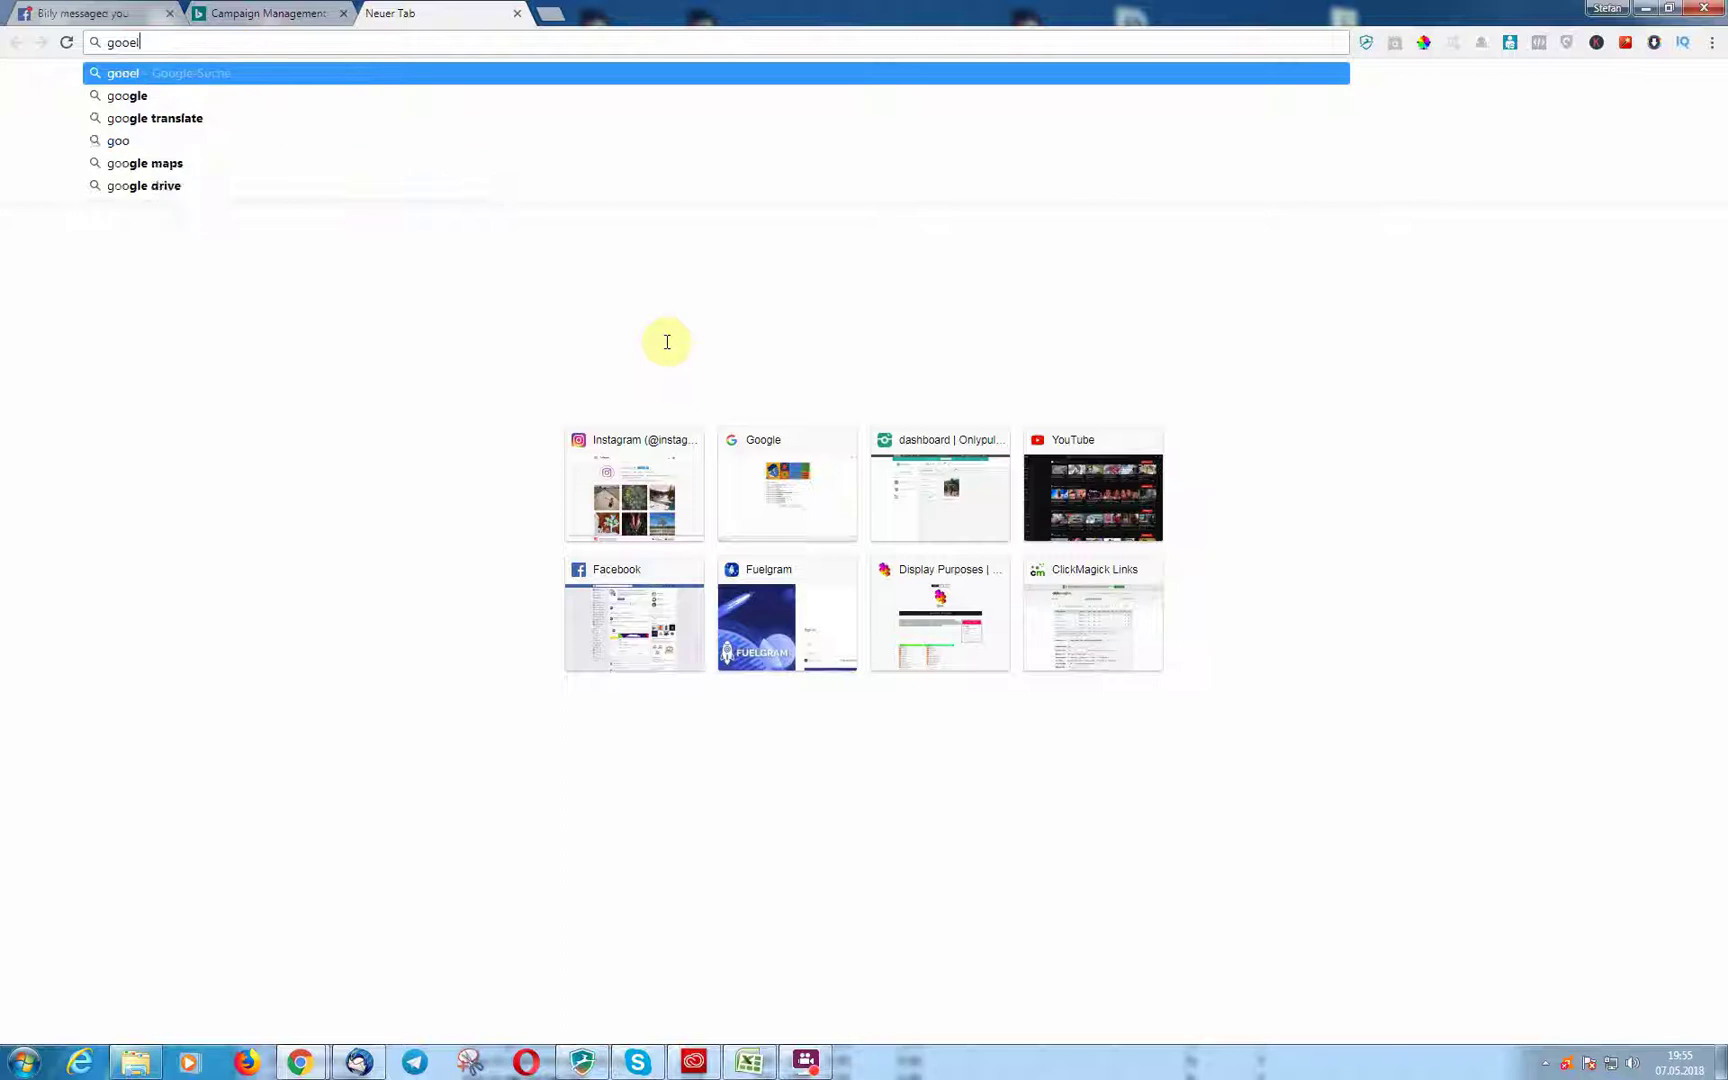
text(ogg)
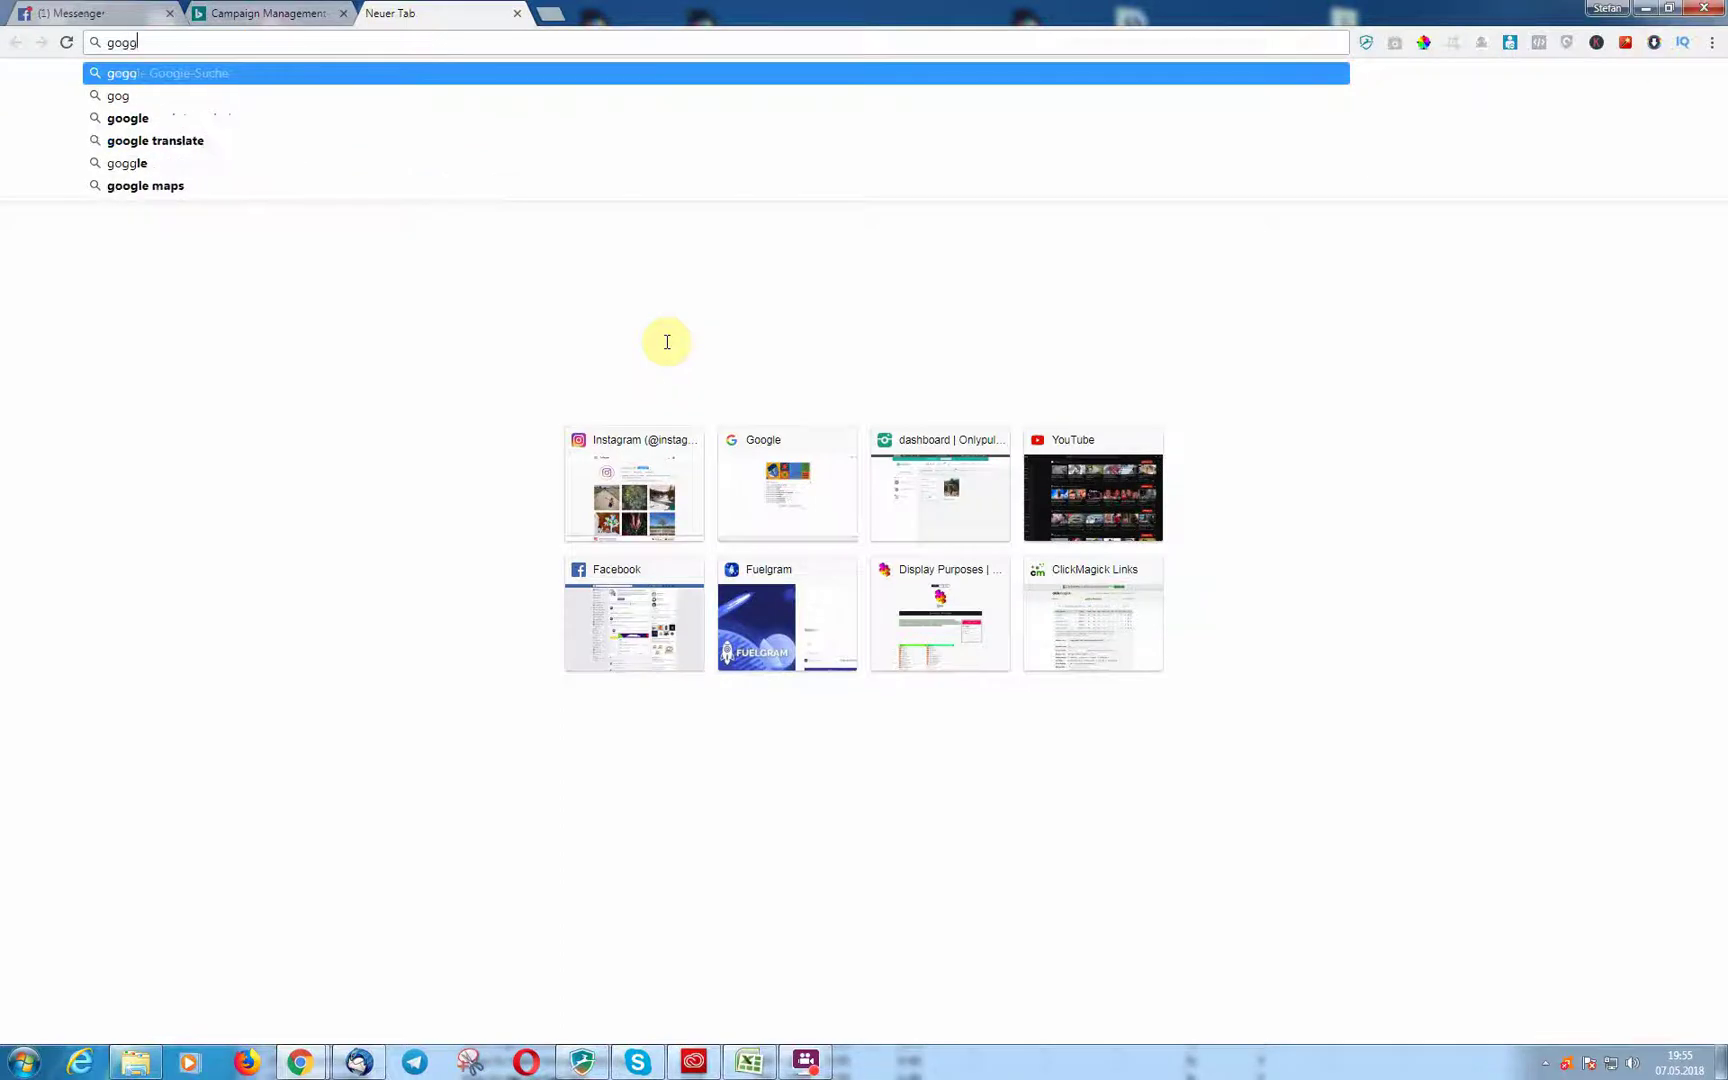
text(le kewy)
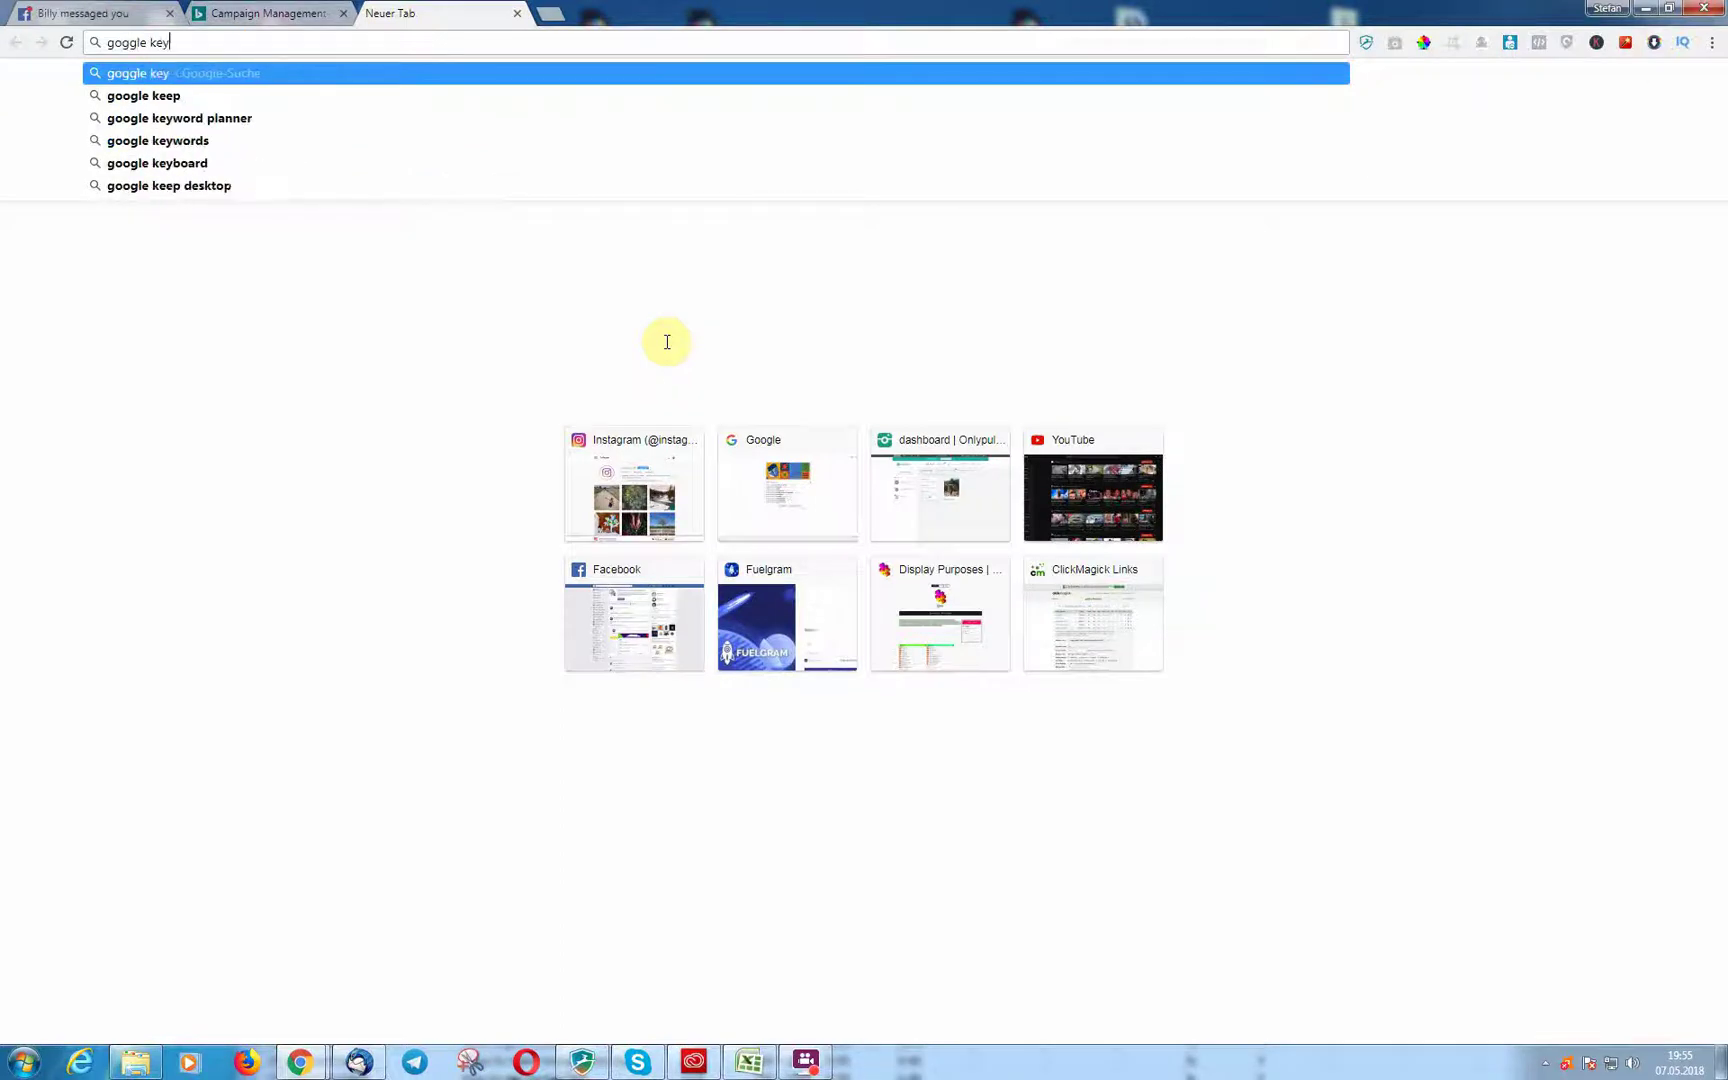
text(ordplanner)
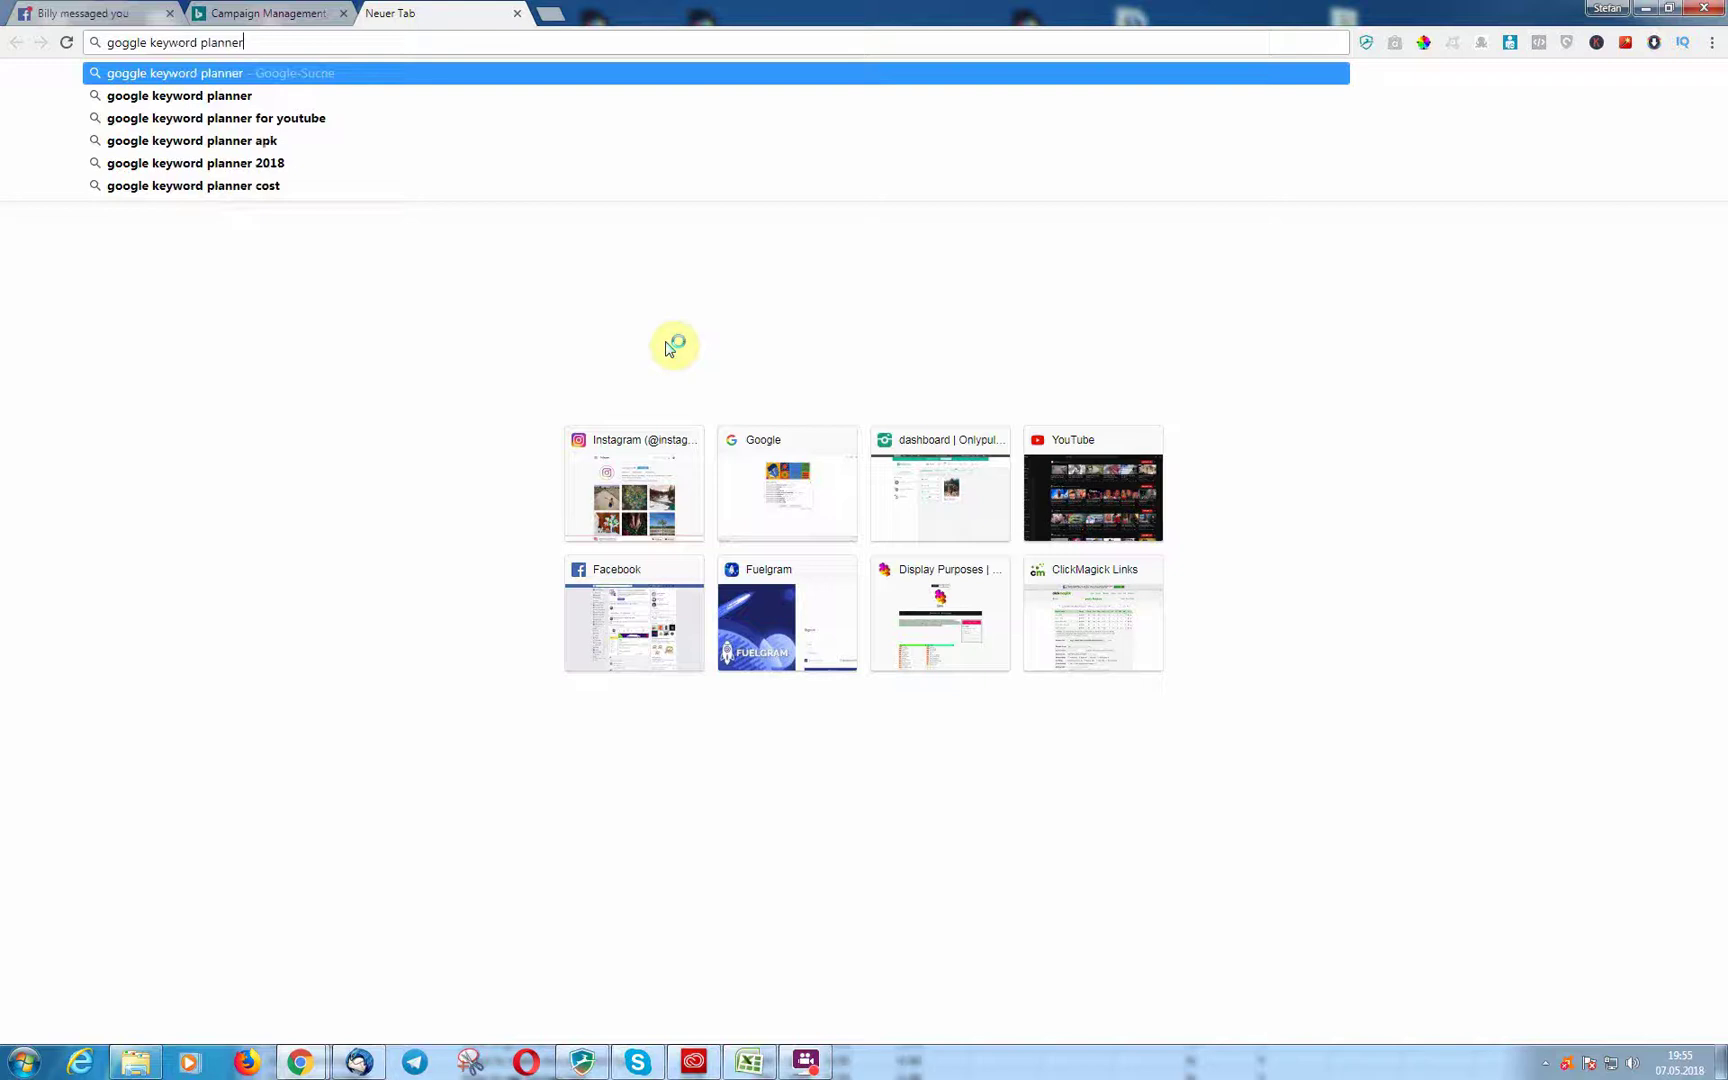
key(Return)
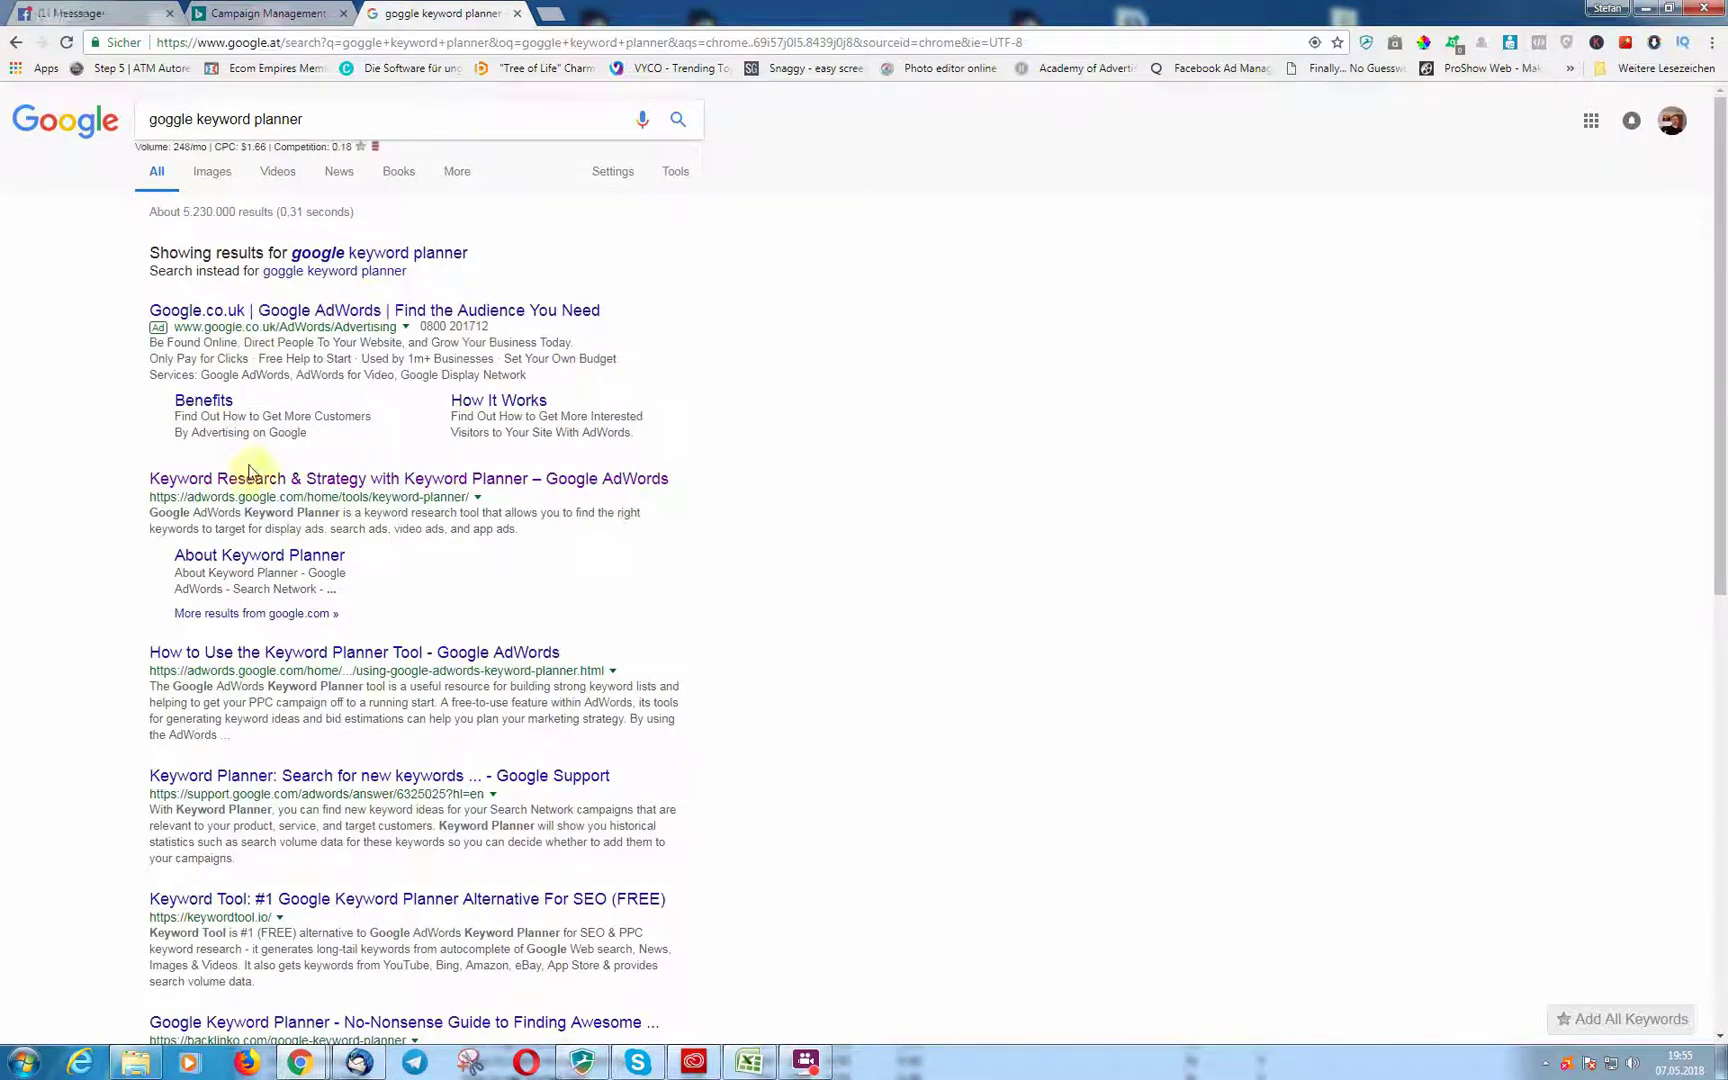
Open the AdWords Keyword Planner result and sign in to the All campaigns overview.
click(237, 484)
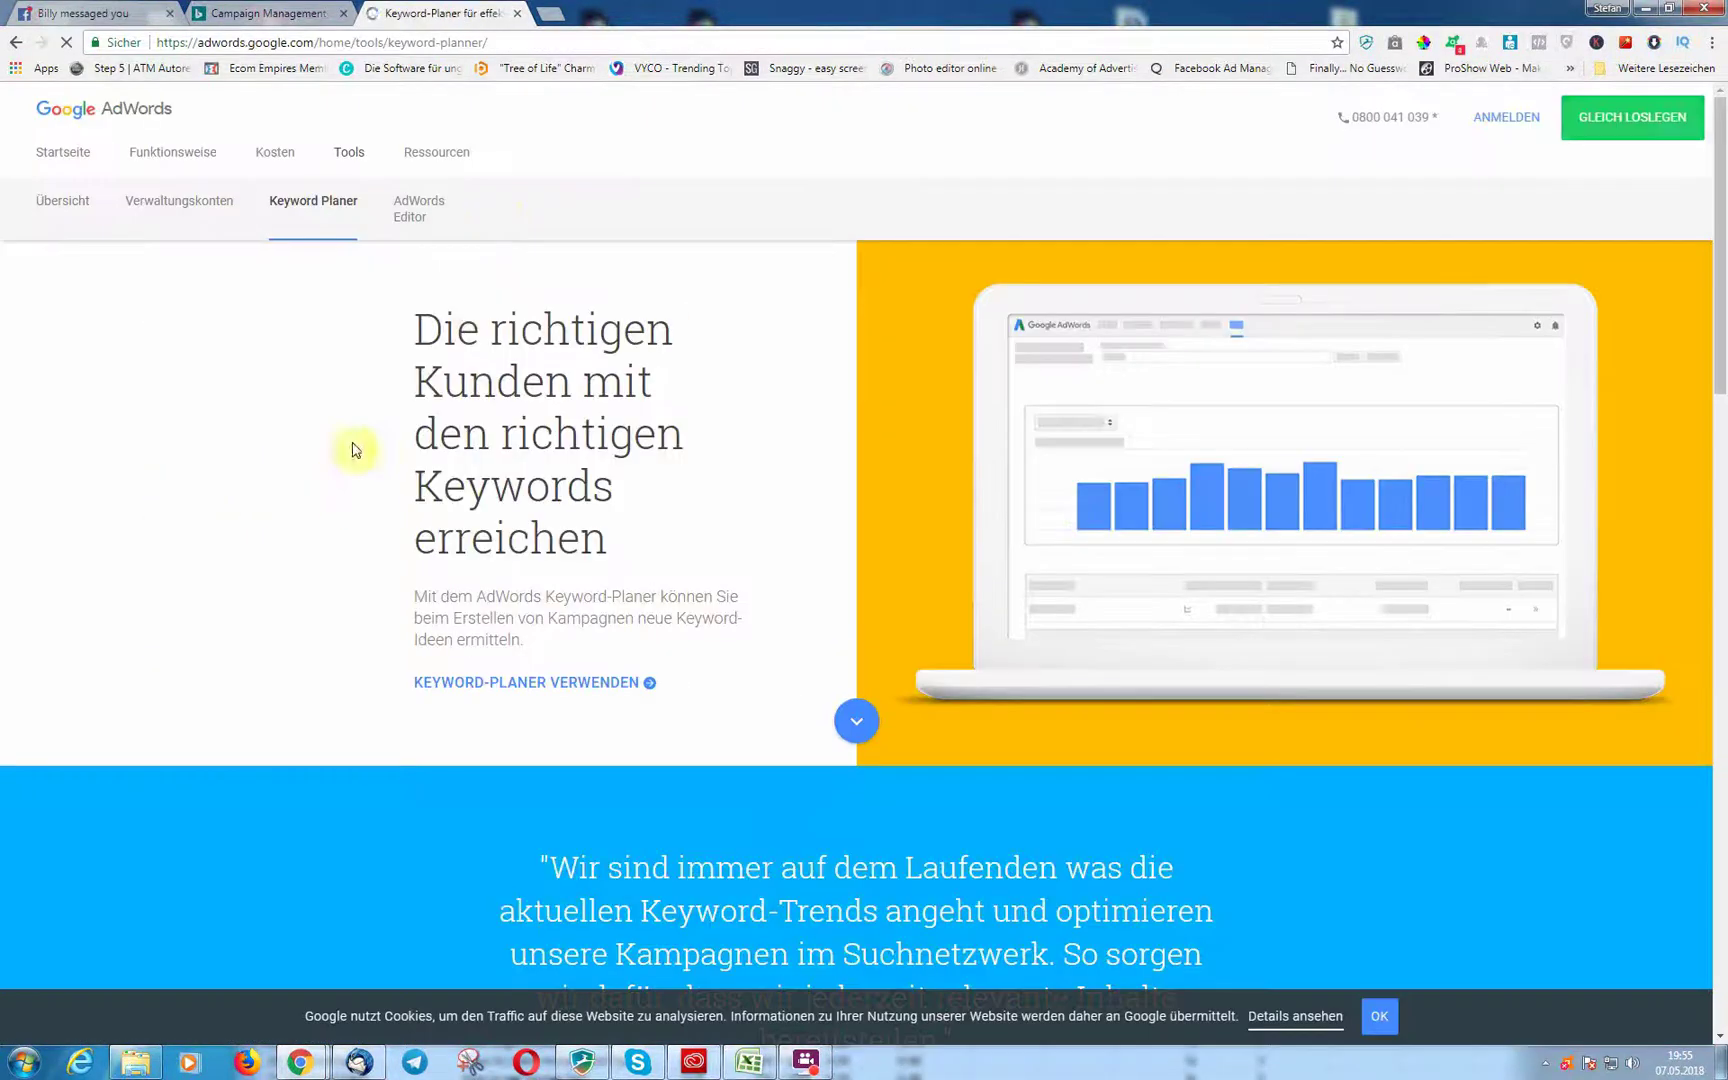
click(1512, 122)
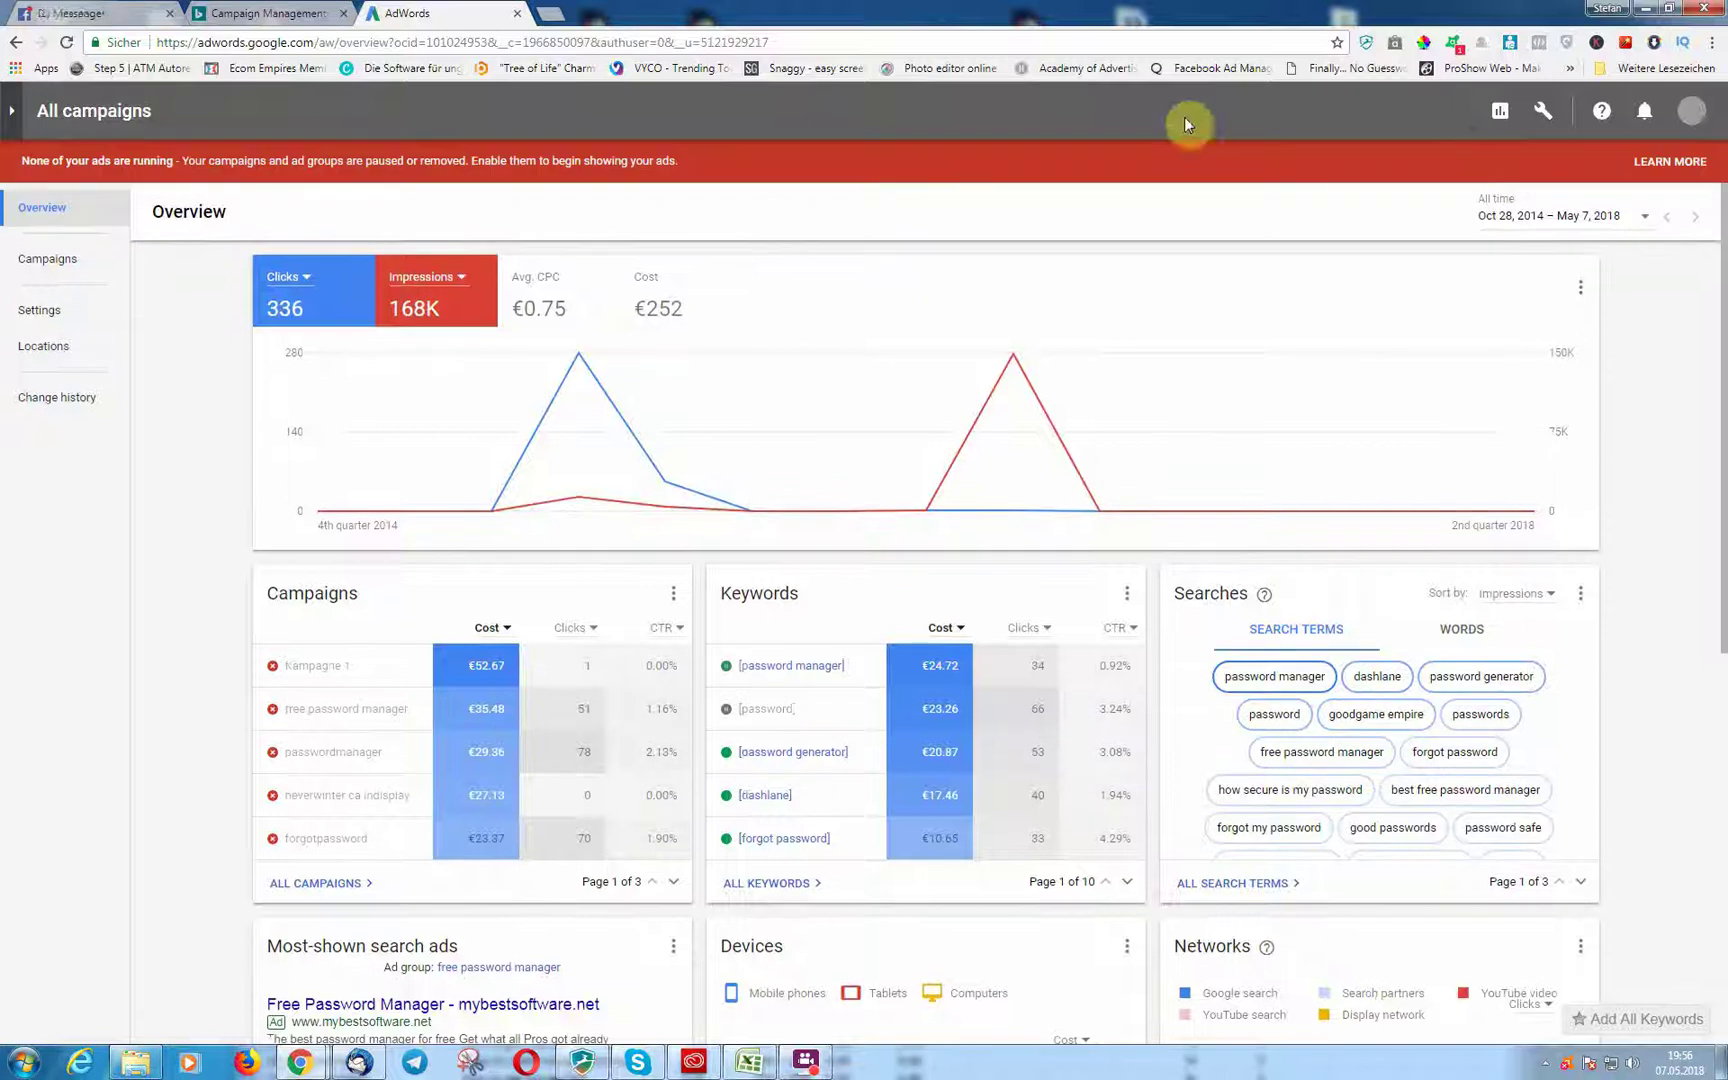
Open the previous Keyword Planner version from the wrench Tools menu.
click(1543, 113)
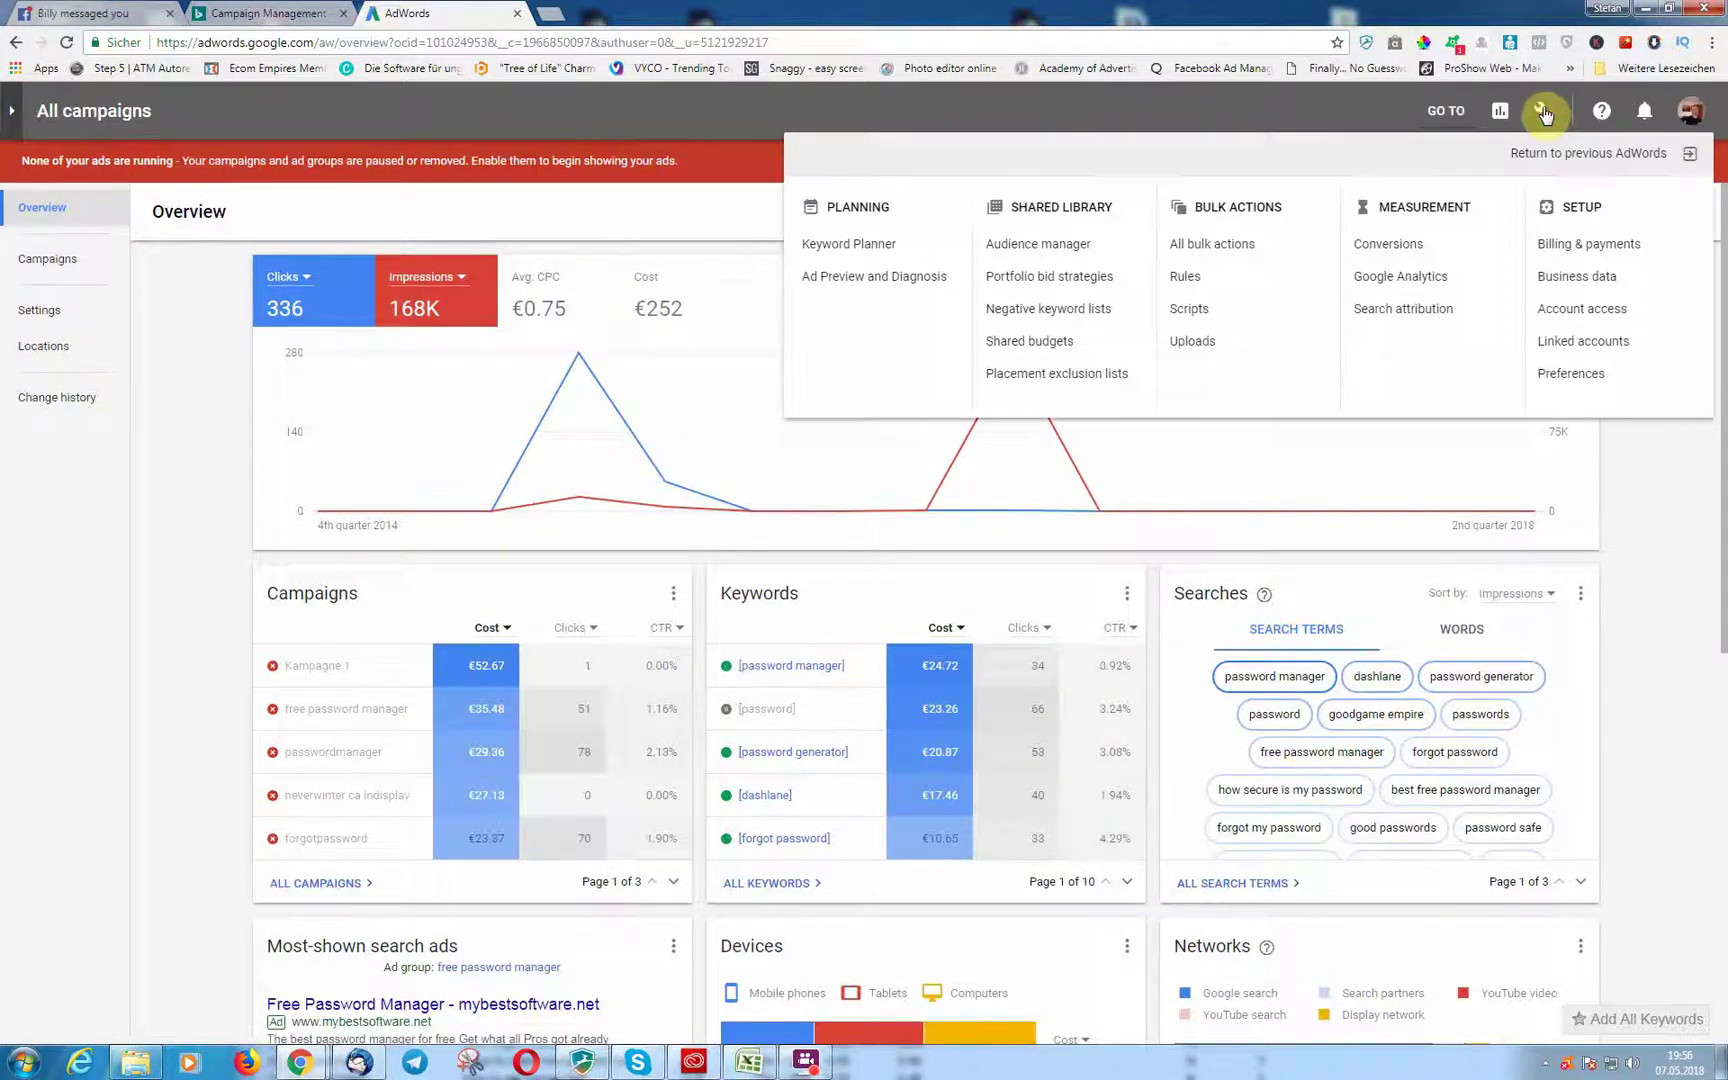
click(851, 245)
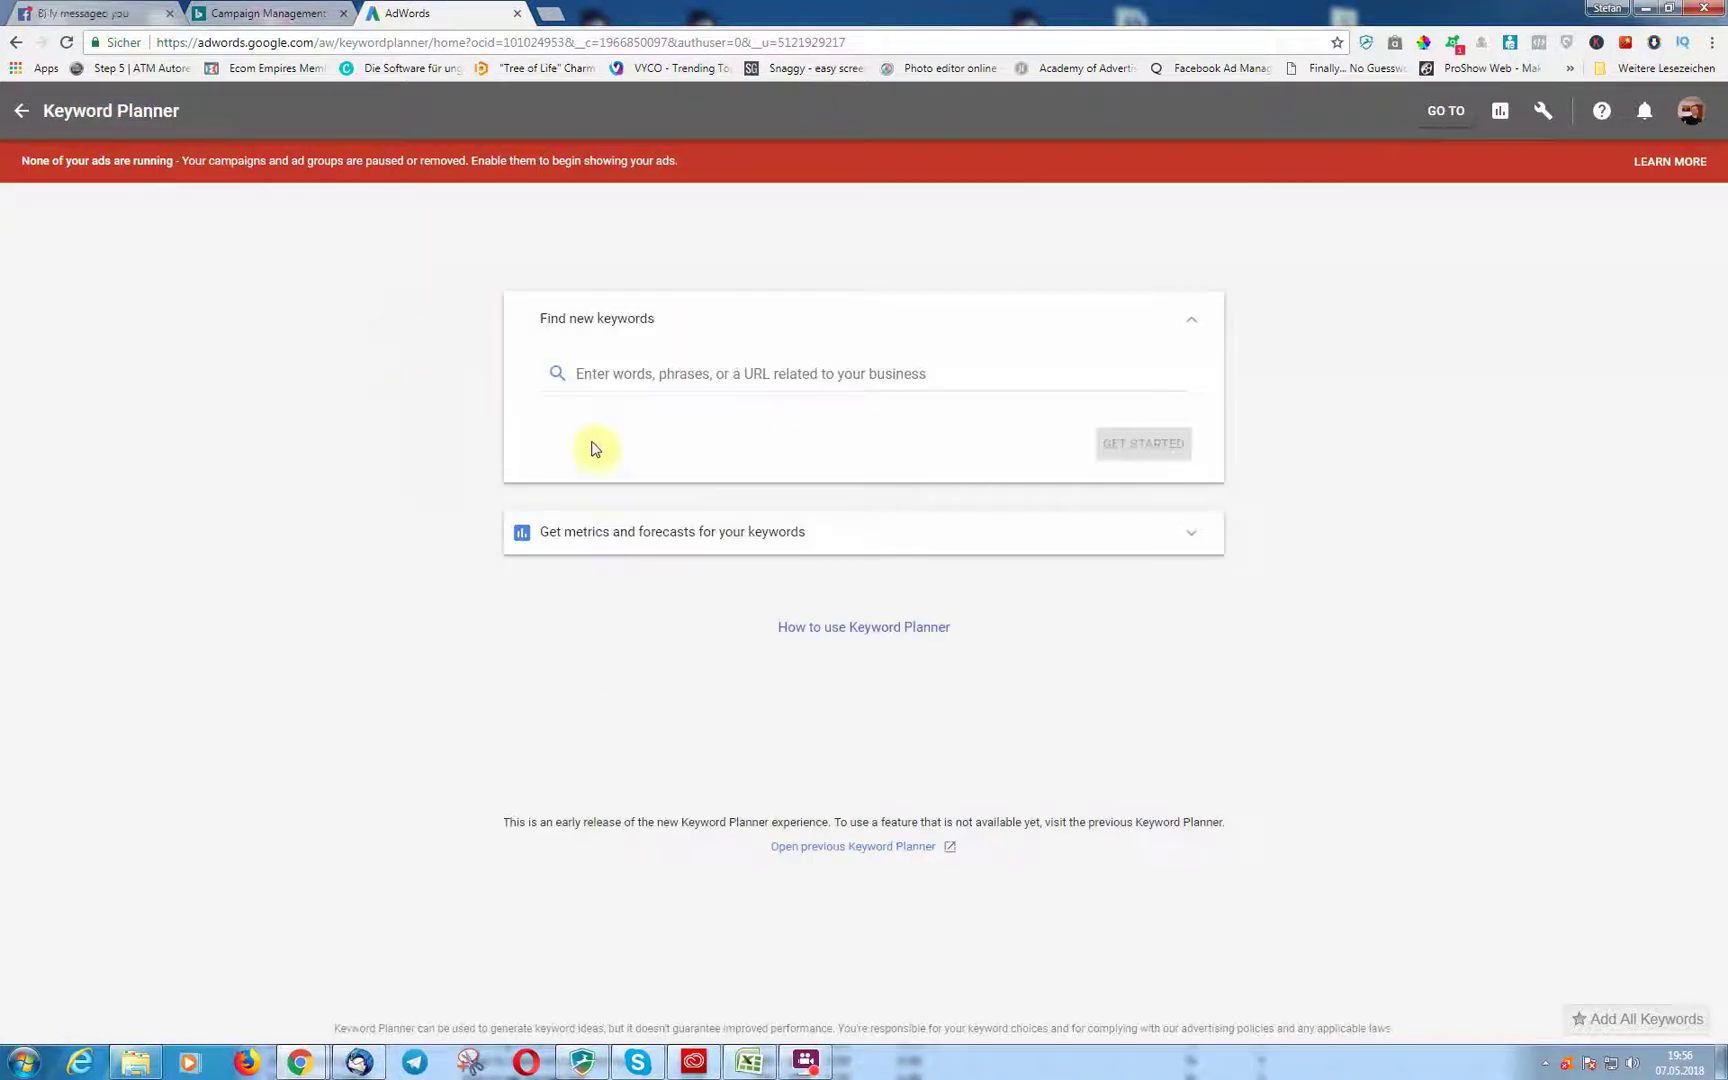
click(814, 851)
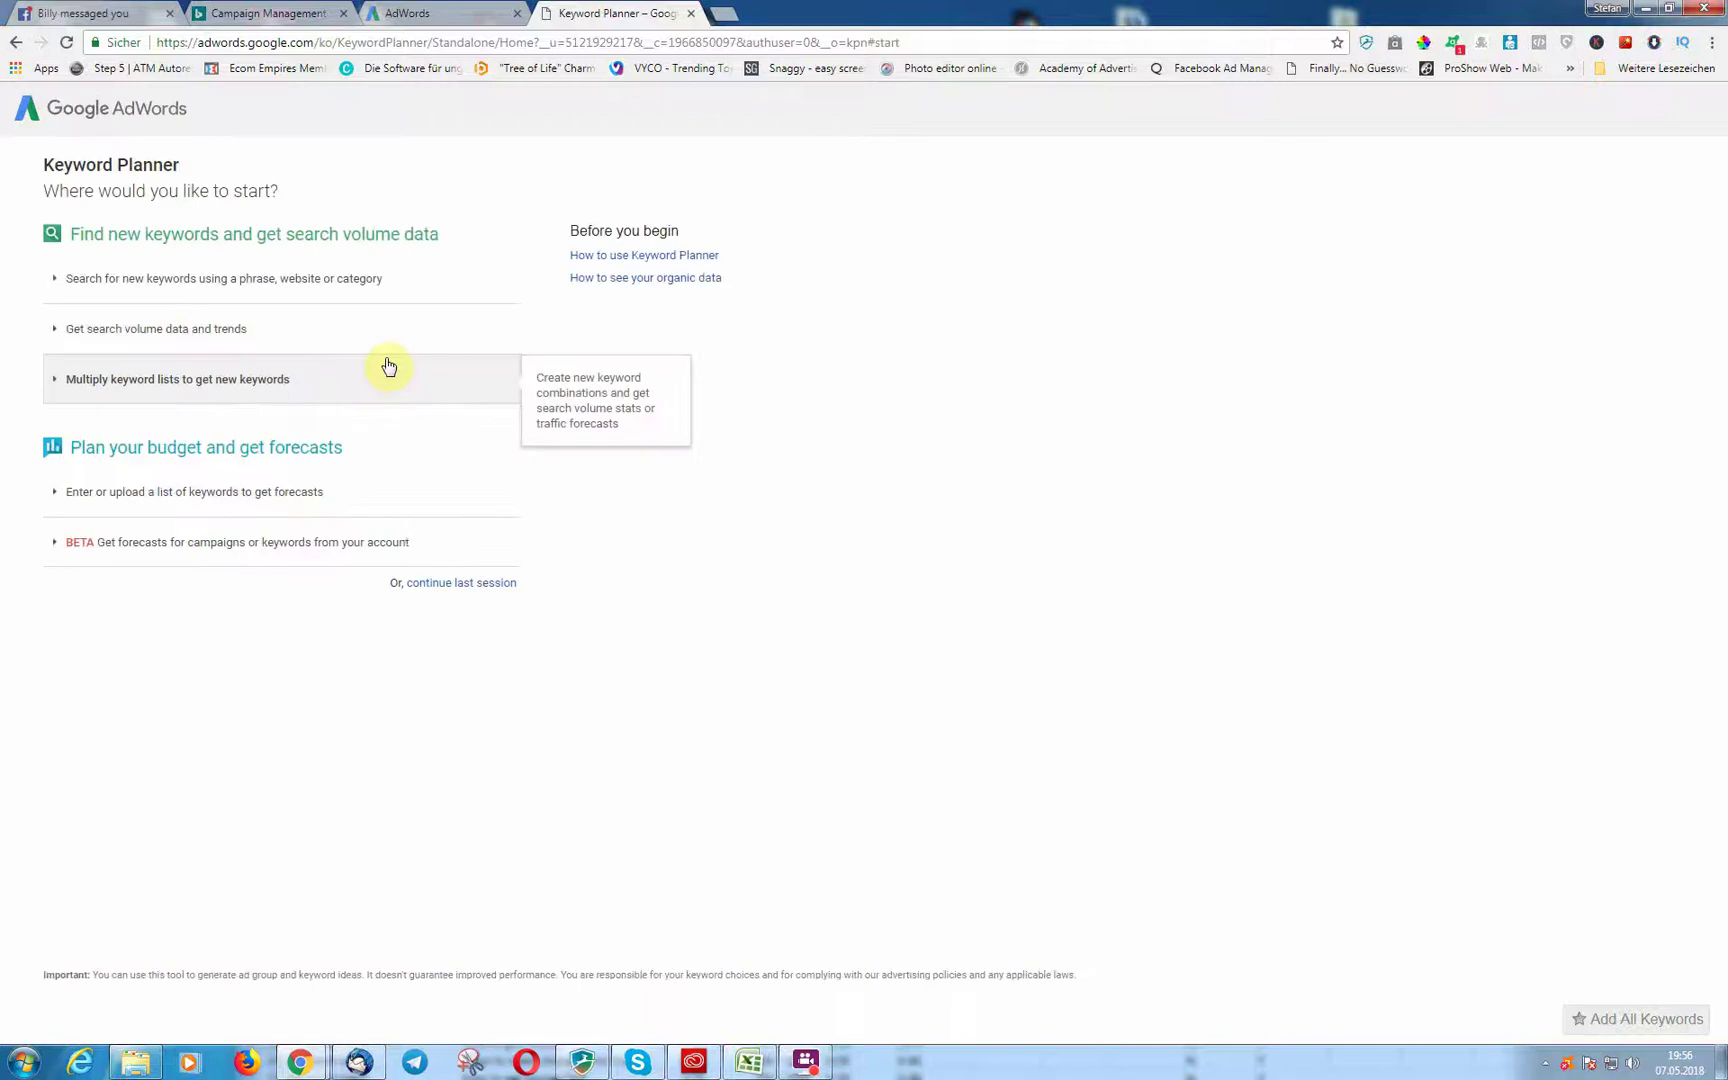
Get keyword ideas for the product or service 'make money online, work from home'.
click(112, 281)
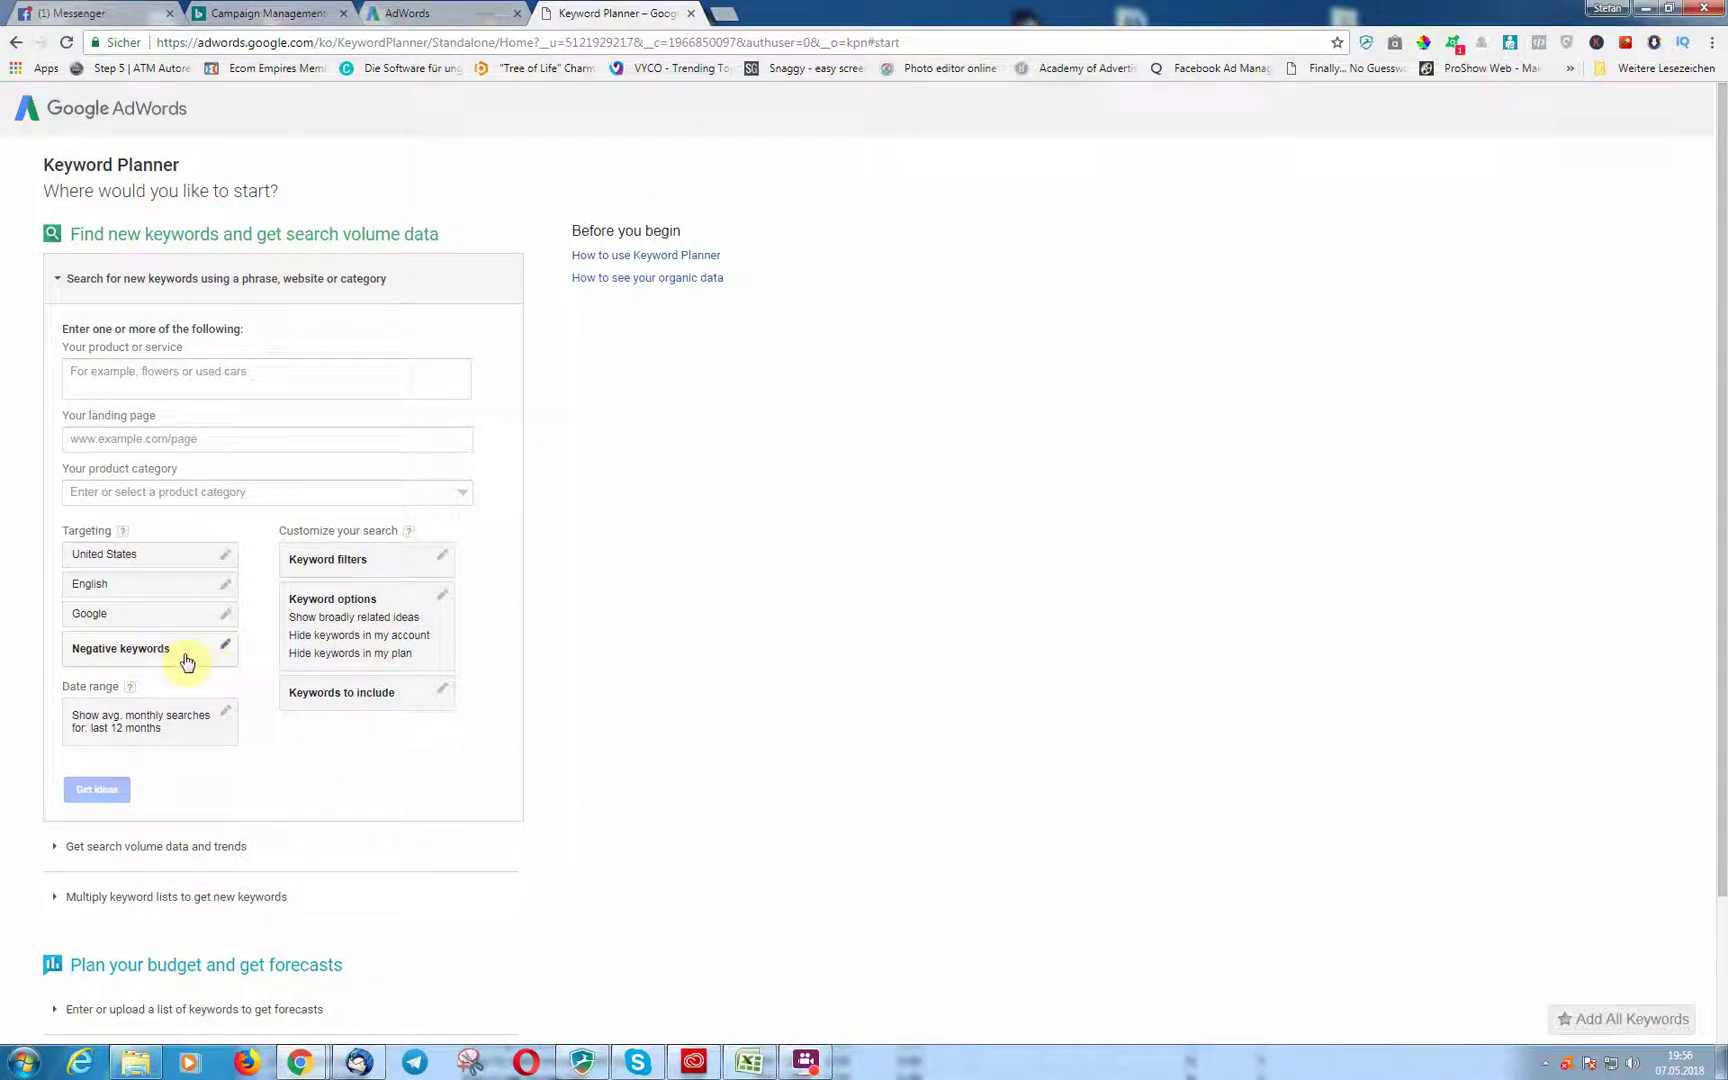
click(125, 377)
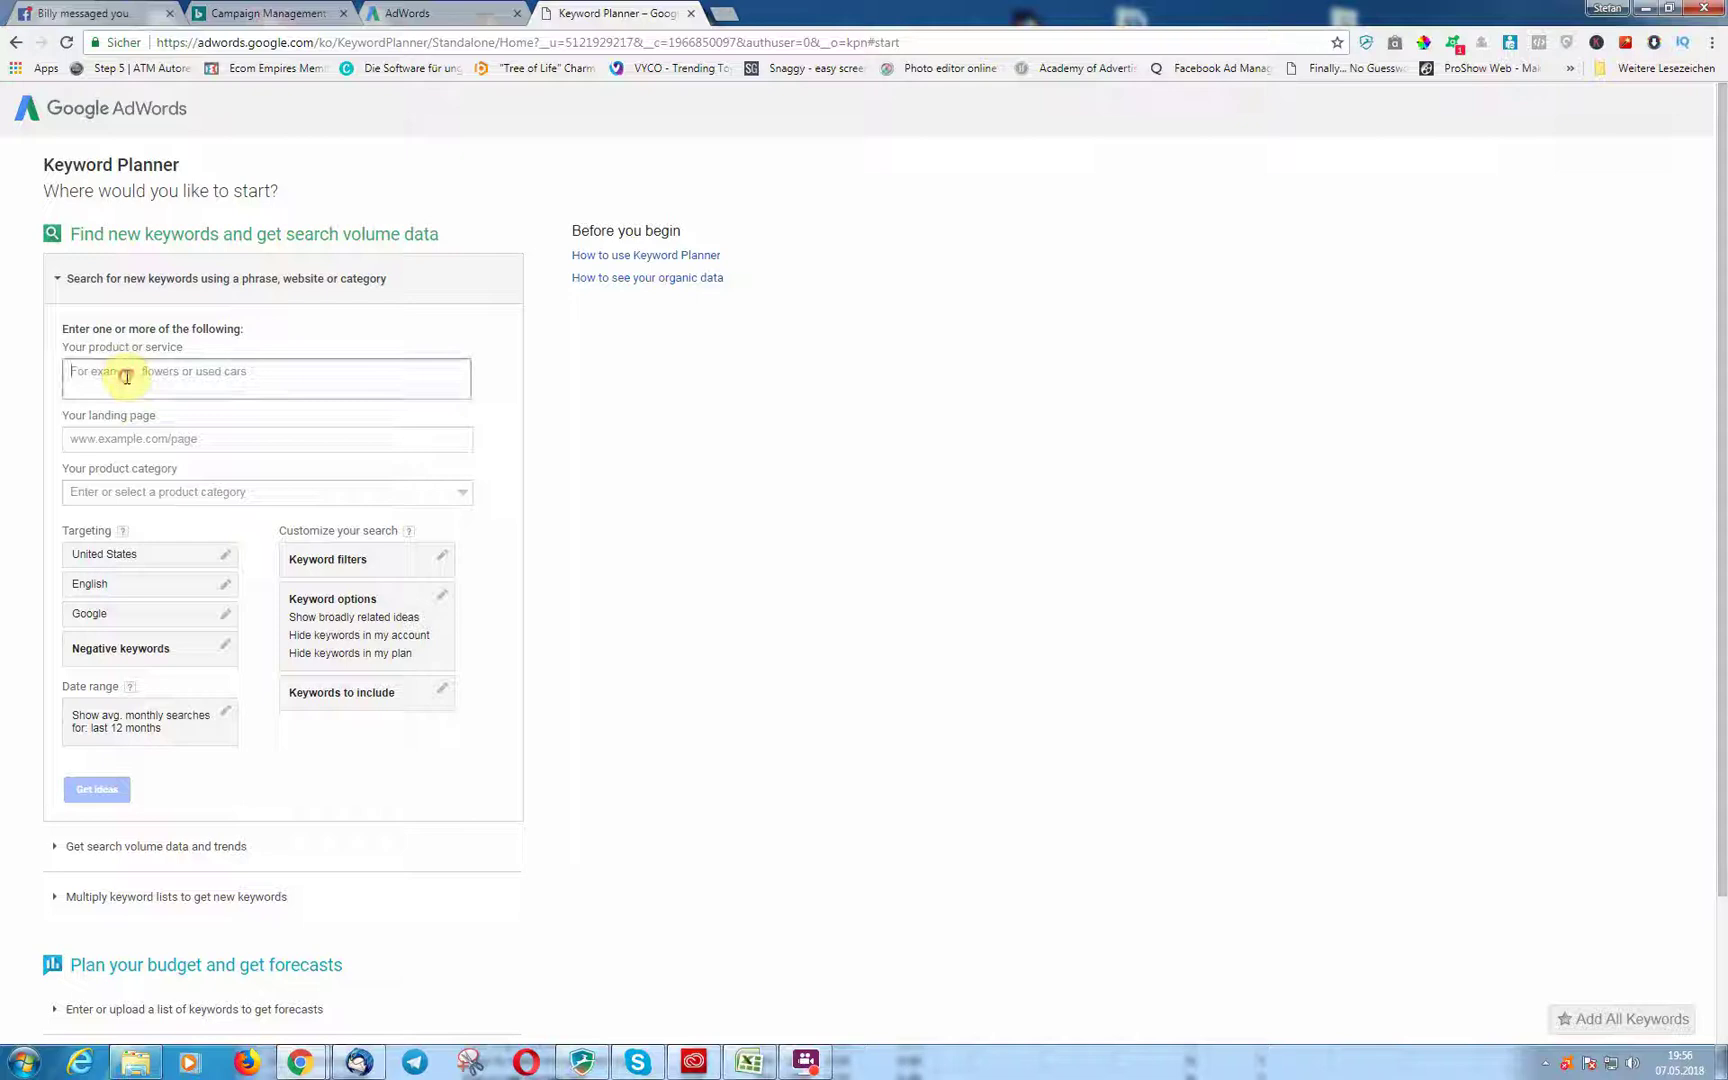
text(ma)
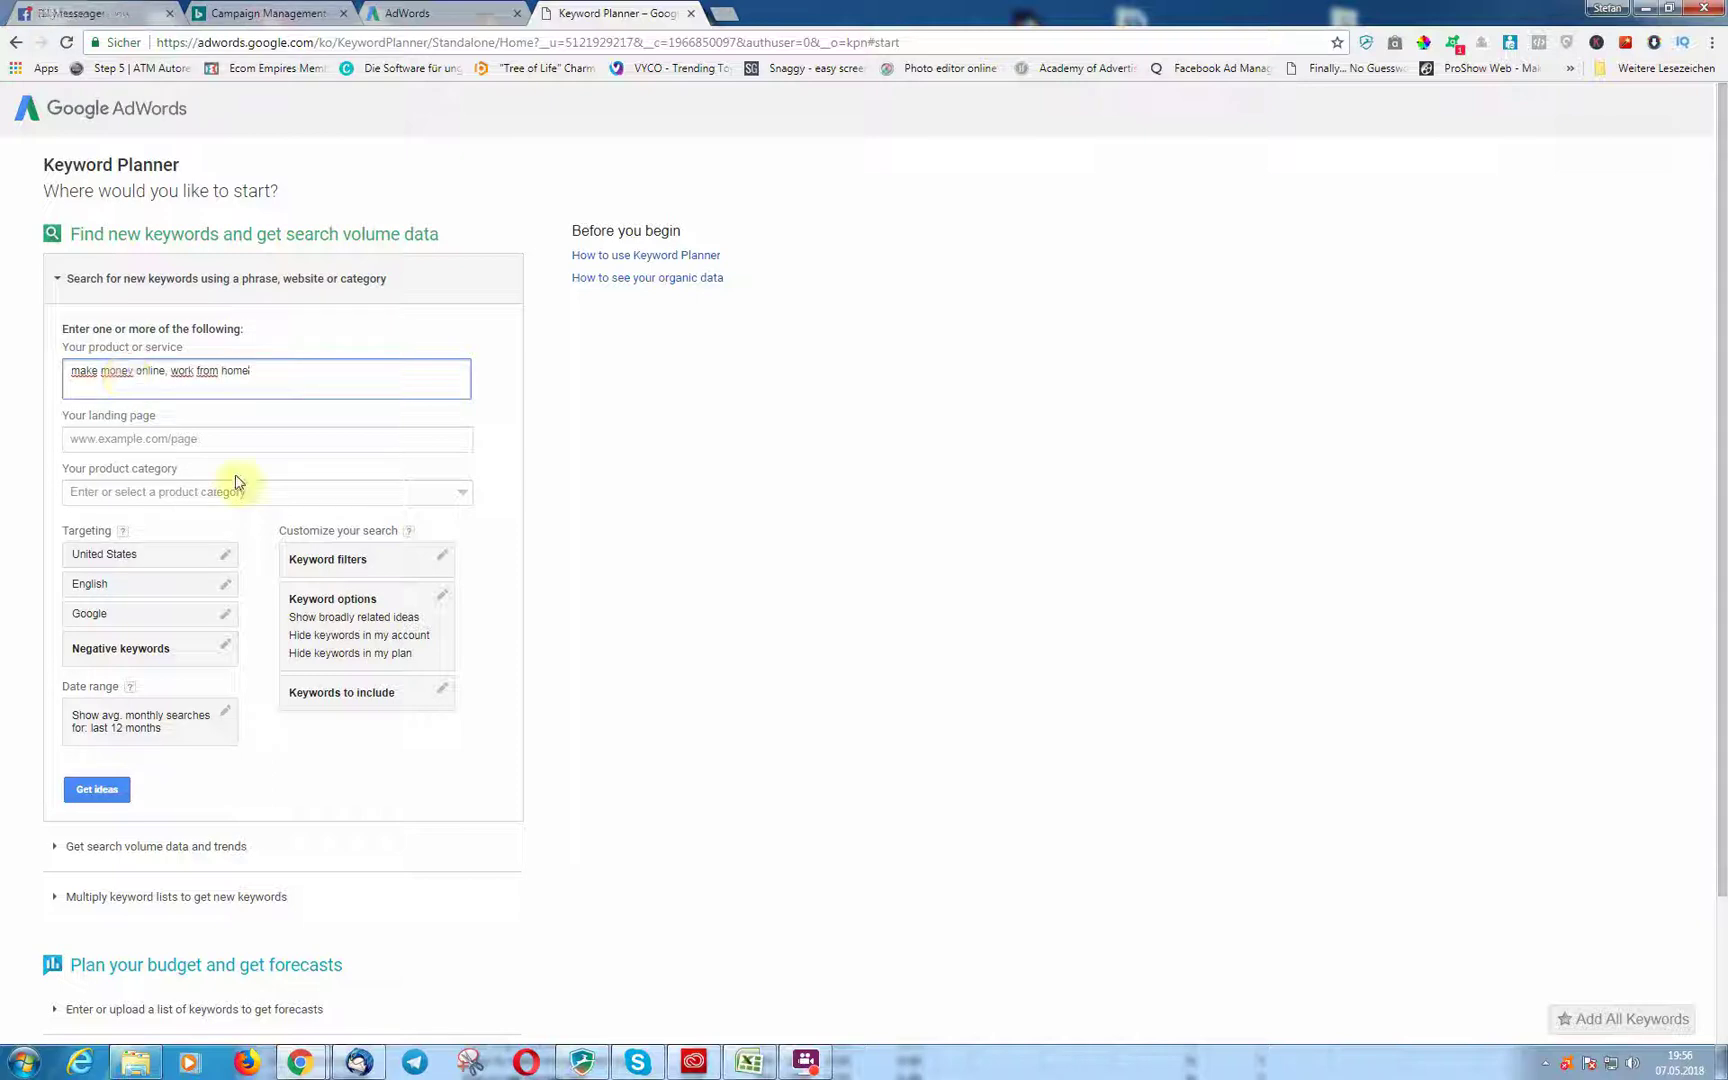
click(84, 787)
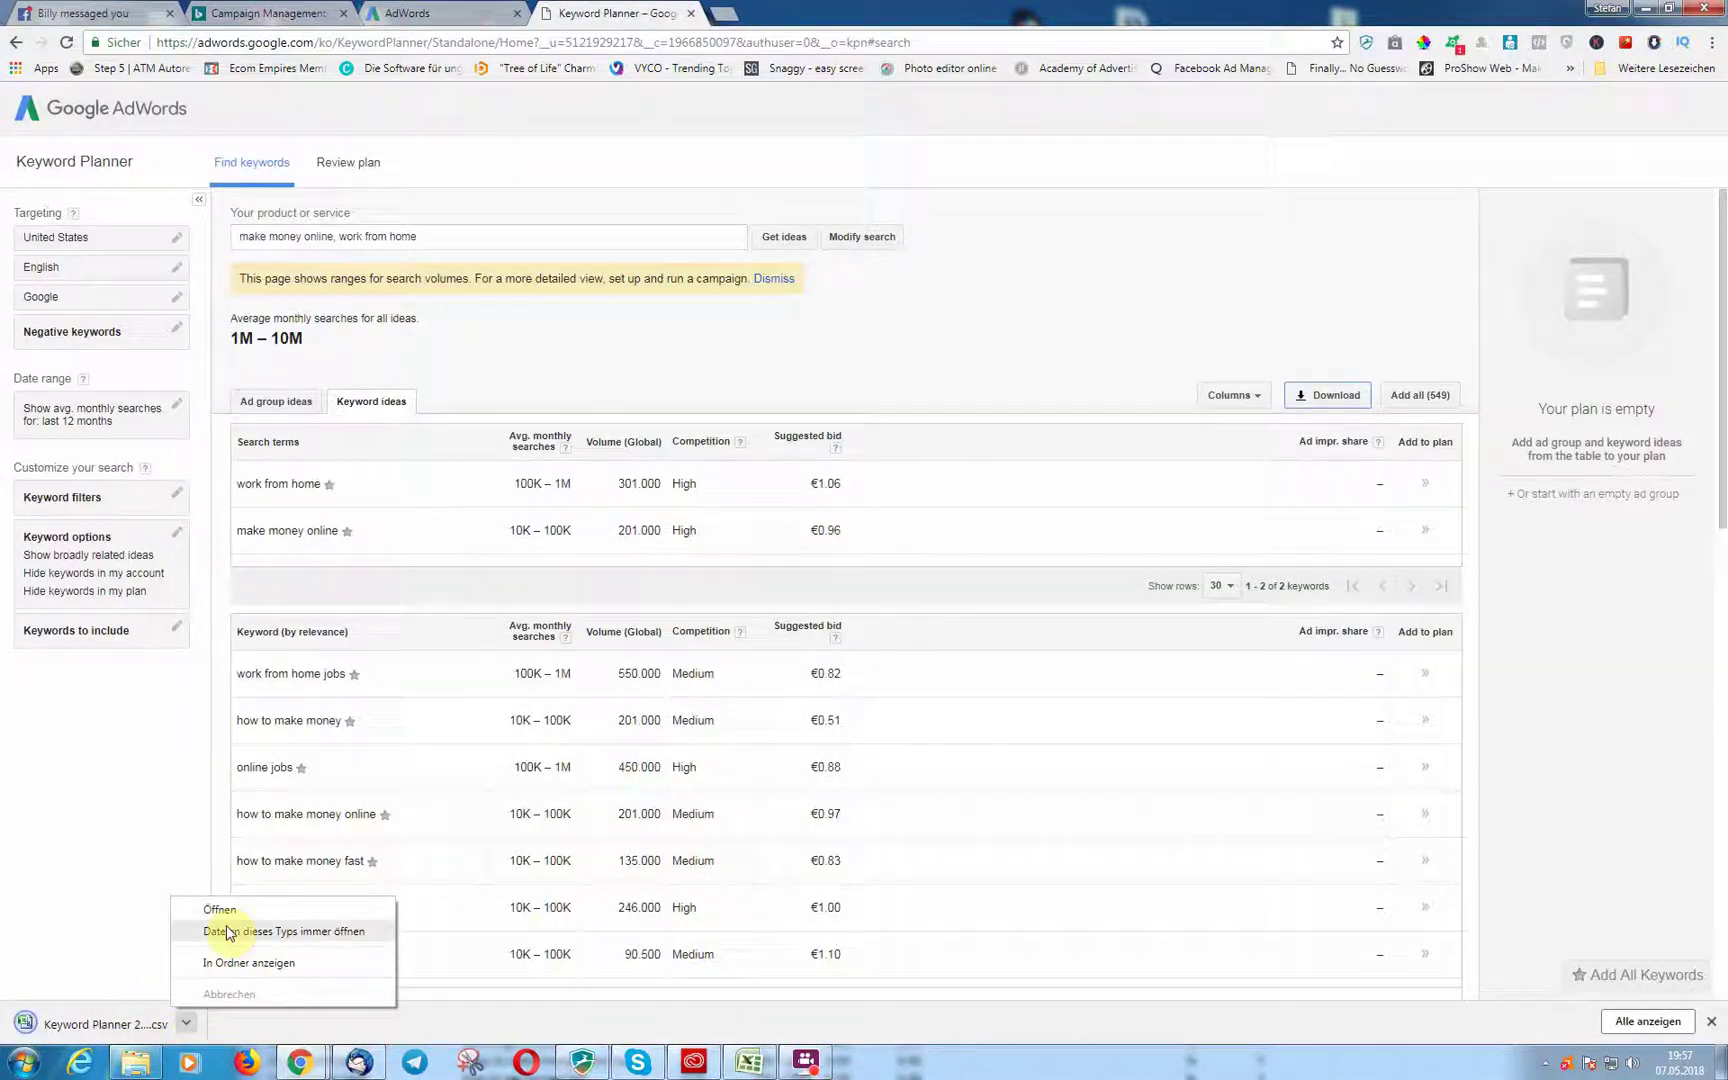
Open the downloaded keyword CSV in Excel and widen the Ad group and Keyword columns.
click(225, 931)
drag(676, 457, 538, 75)
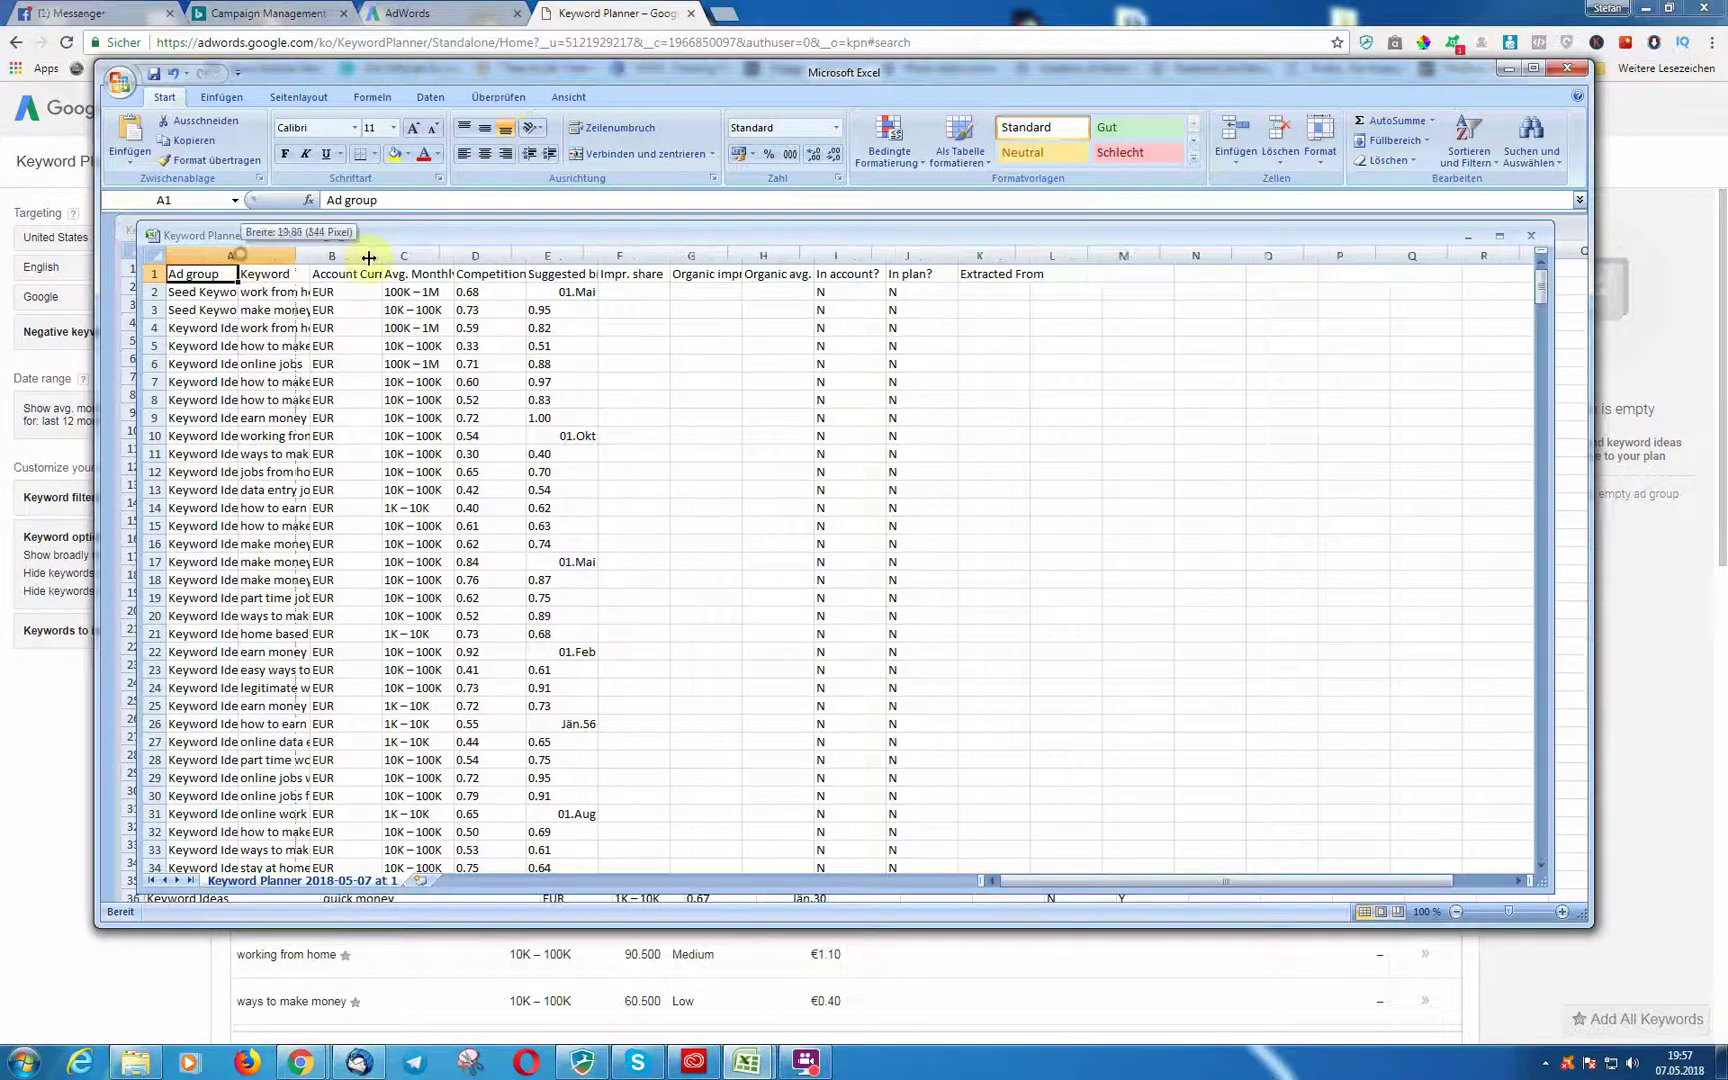
drag(238, 256, 697, 264)
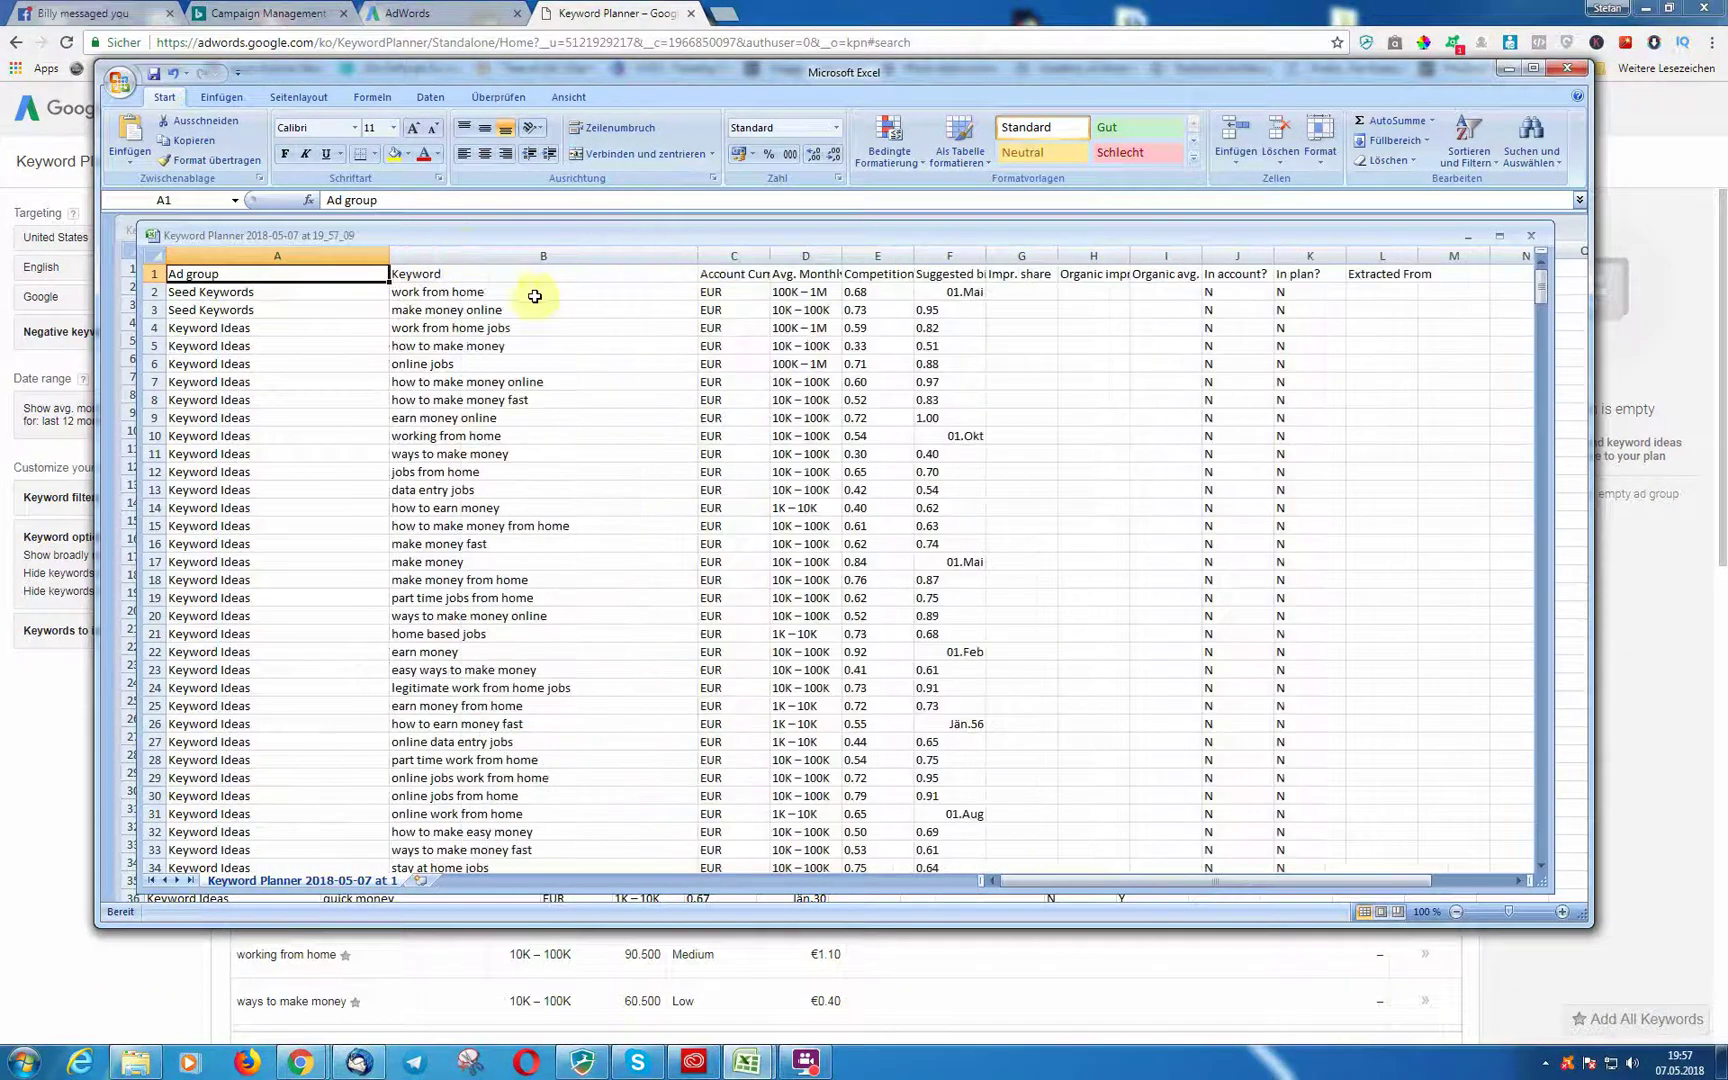
drag(499, 292, 495, 398)
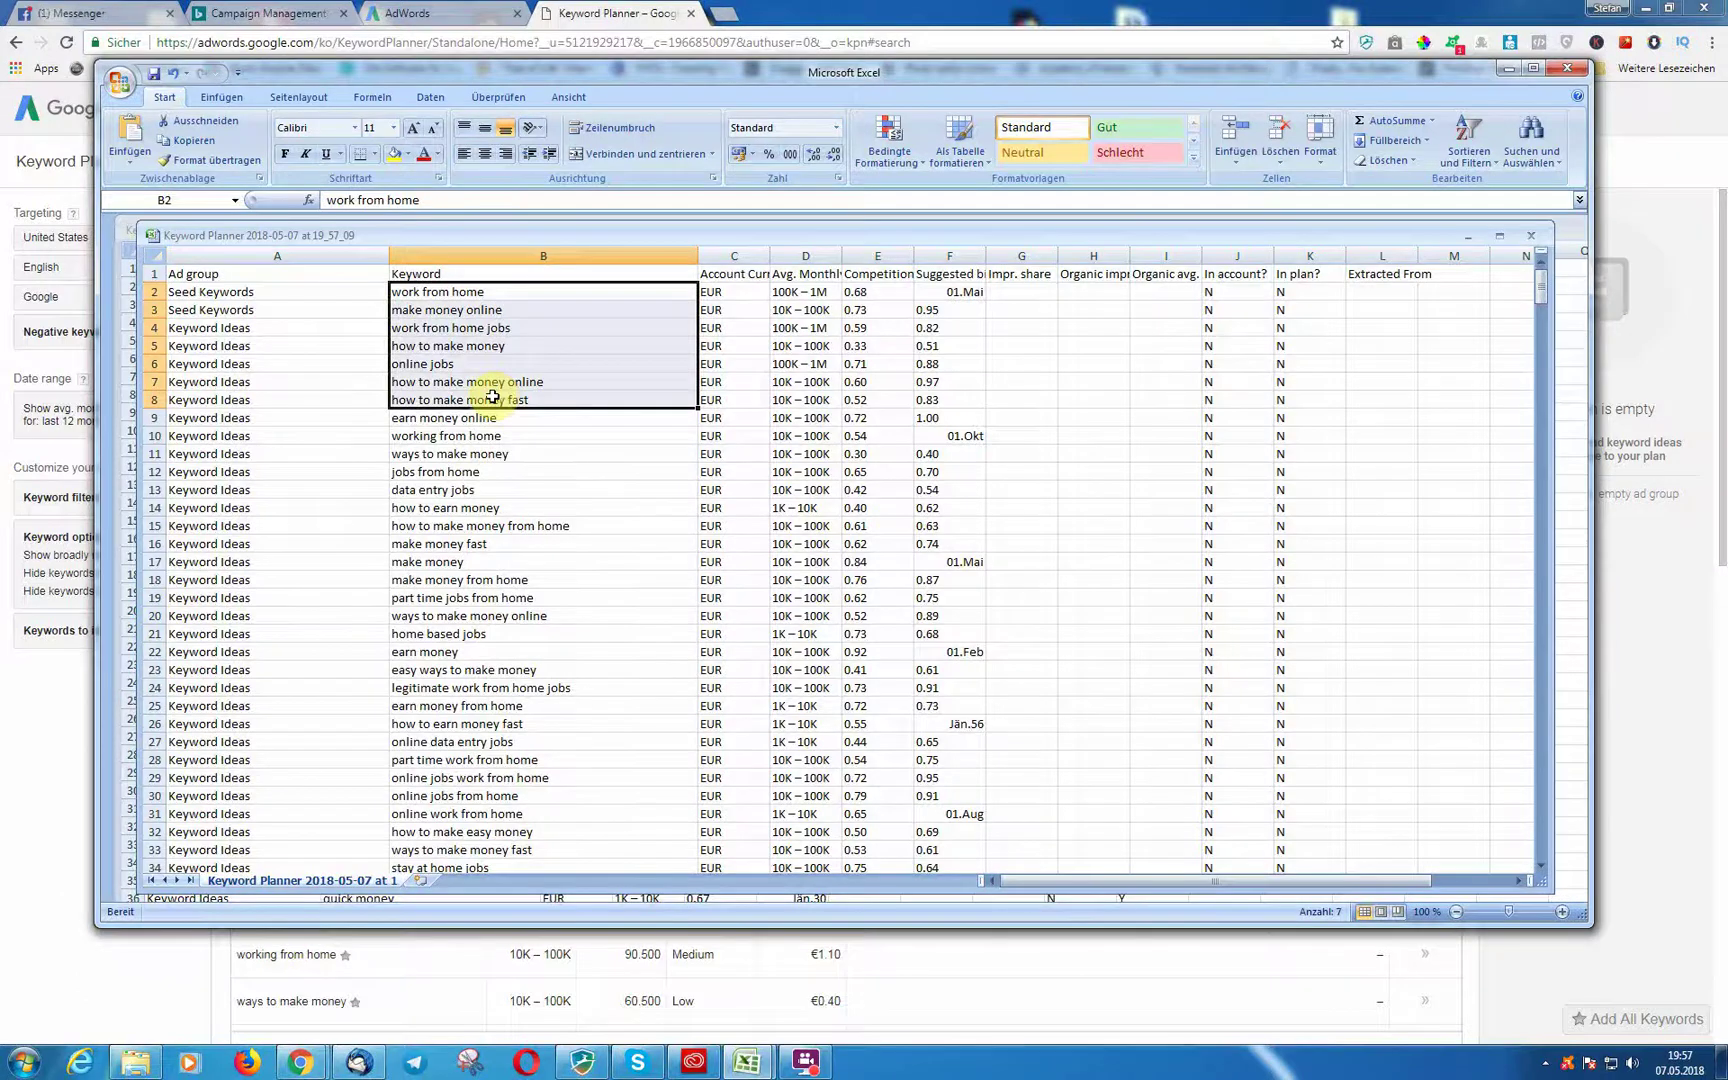
scroll(493, 405, down, 10)
scroll(494, 436, down, 8)
scroll(494, 439, down, 7)
scroll(496, 453, down, 5)
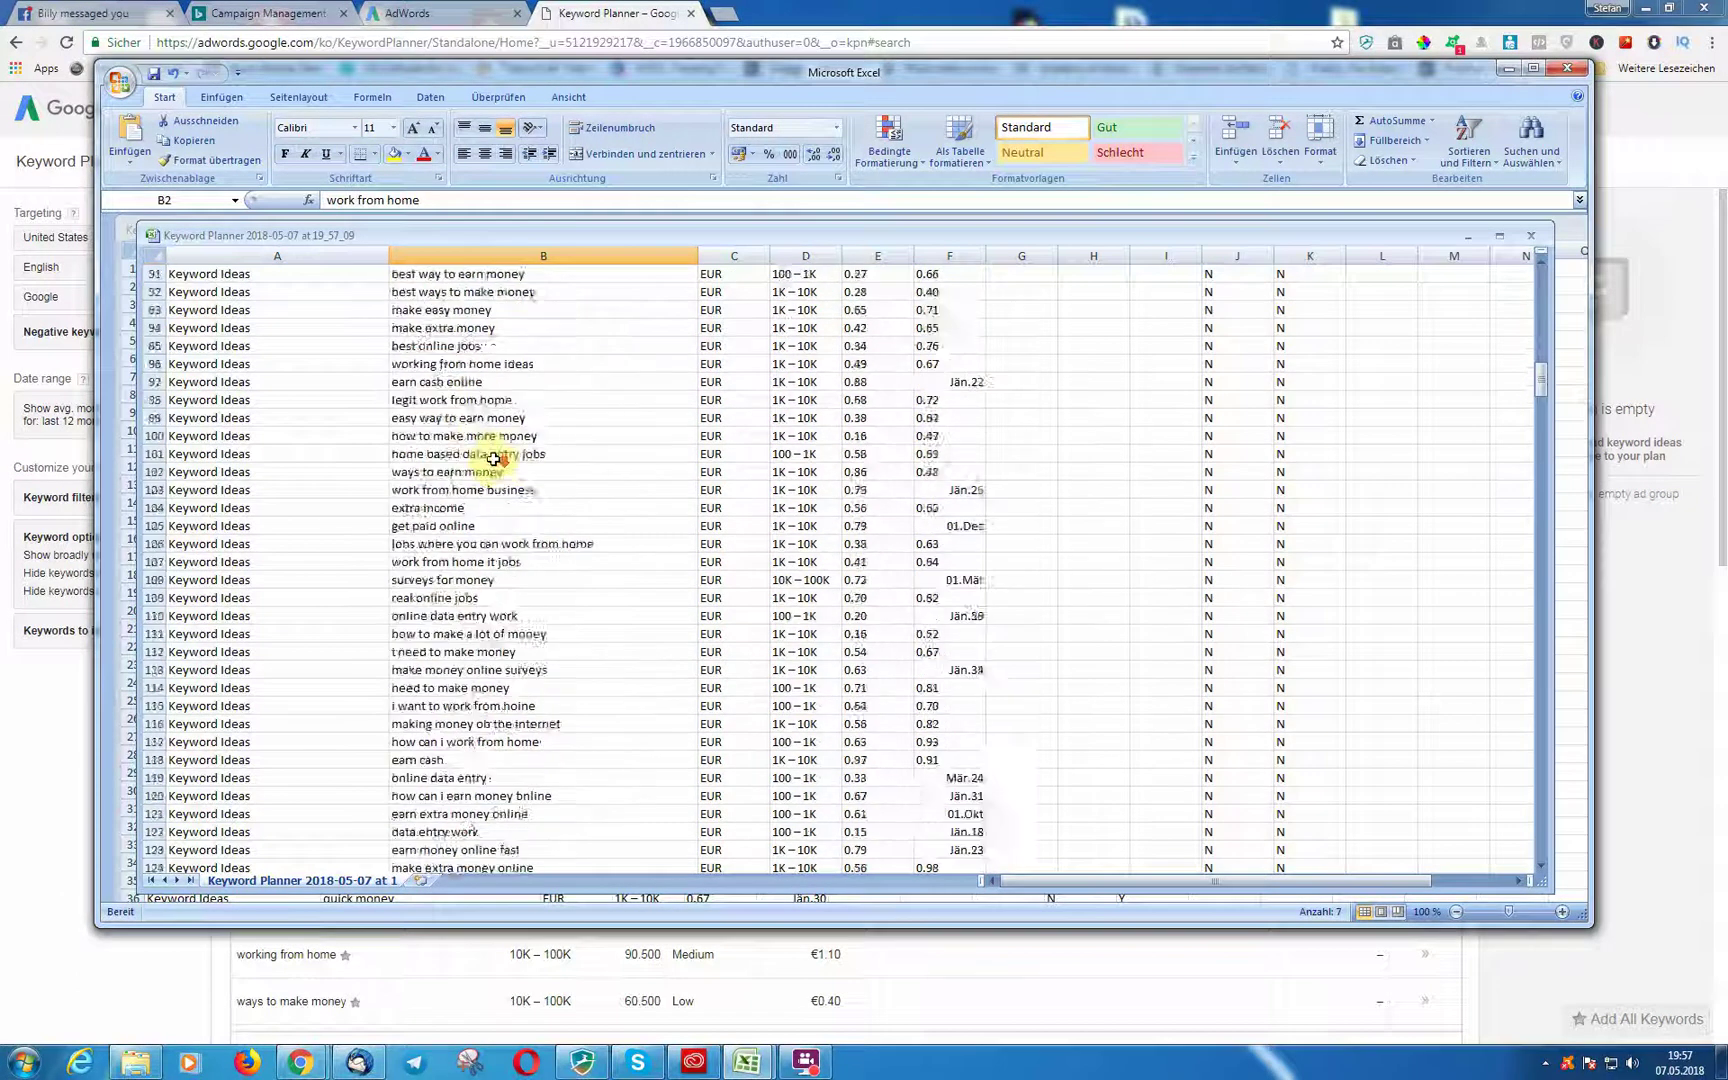
scroll(494, 460, down, 10)
scroll(491, 463, down, 10)
scroll(488, 468, down, 8)
scroll(485, 476, down, 12)
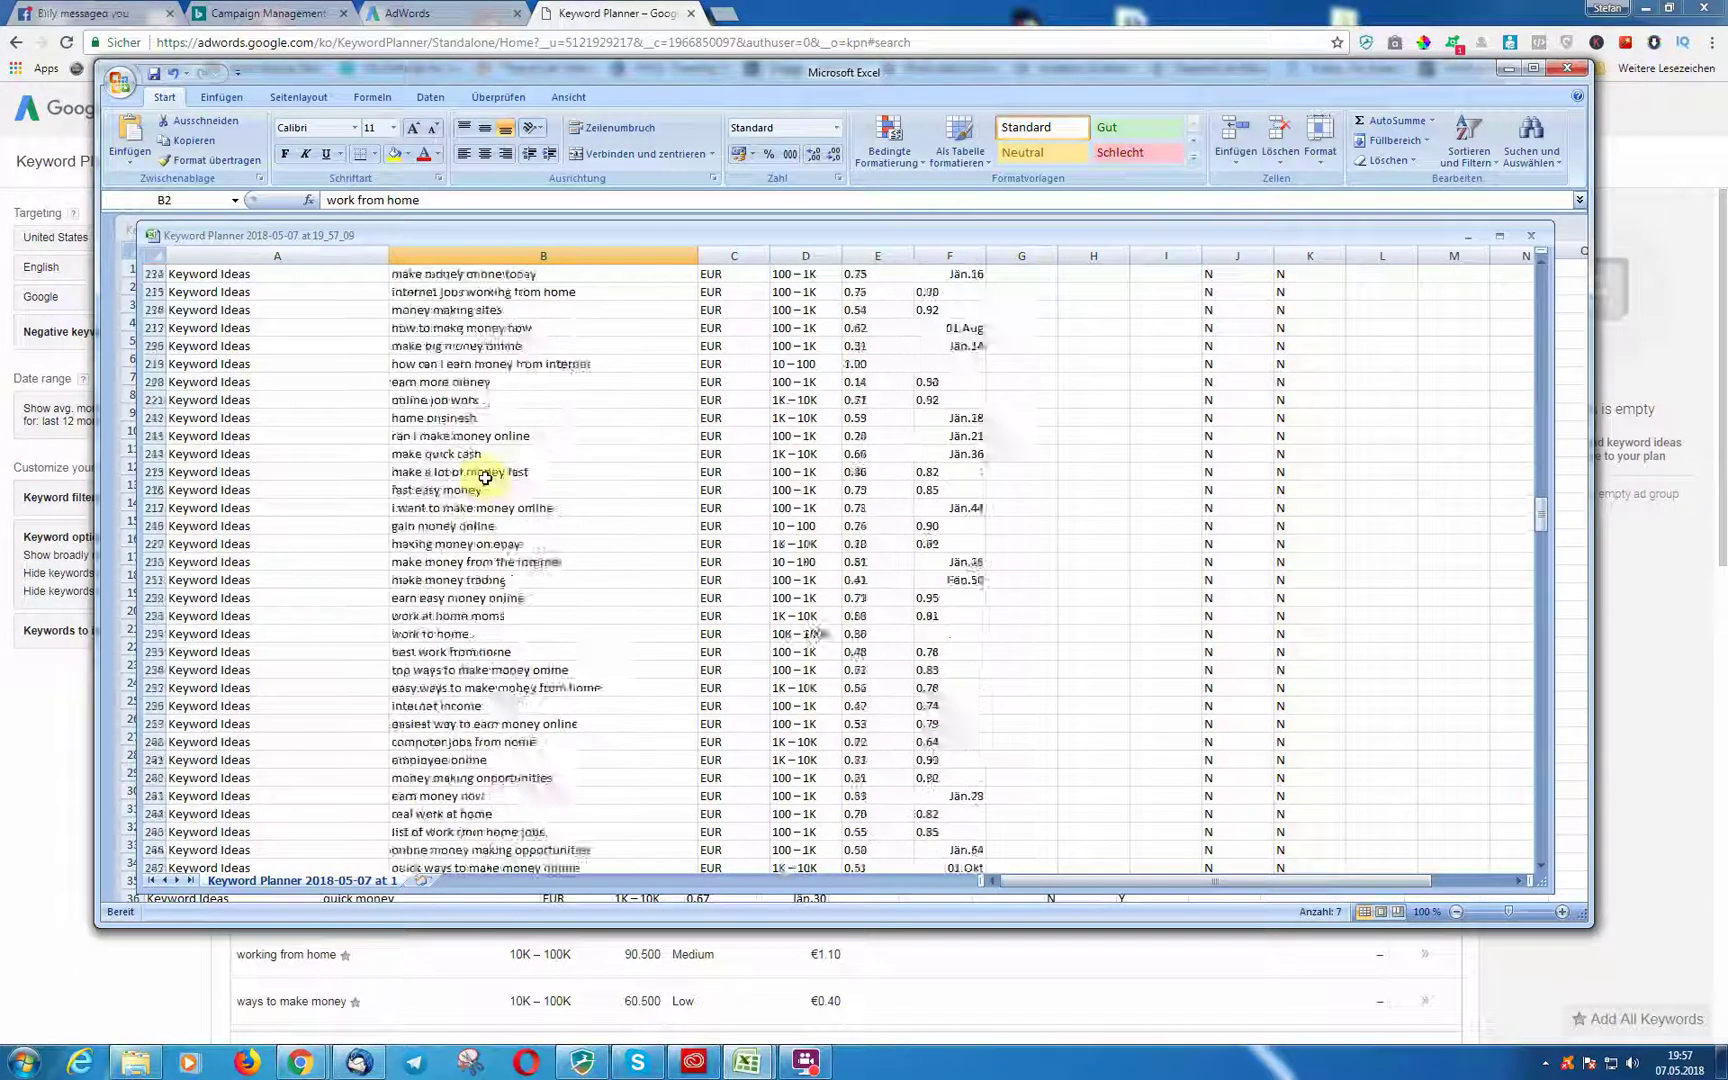
scroll(486, 475, down, 11)
scroll(490, 487, down, 11)
scroll(490, 493, down, 11)
scroll(494, 511, down, 10)
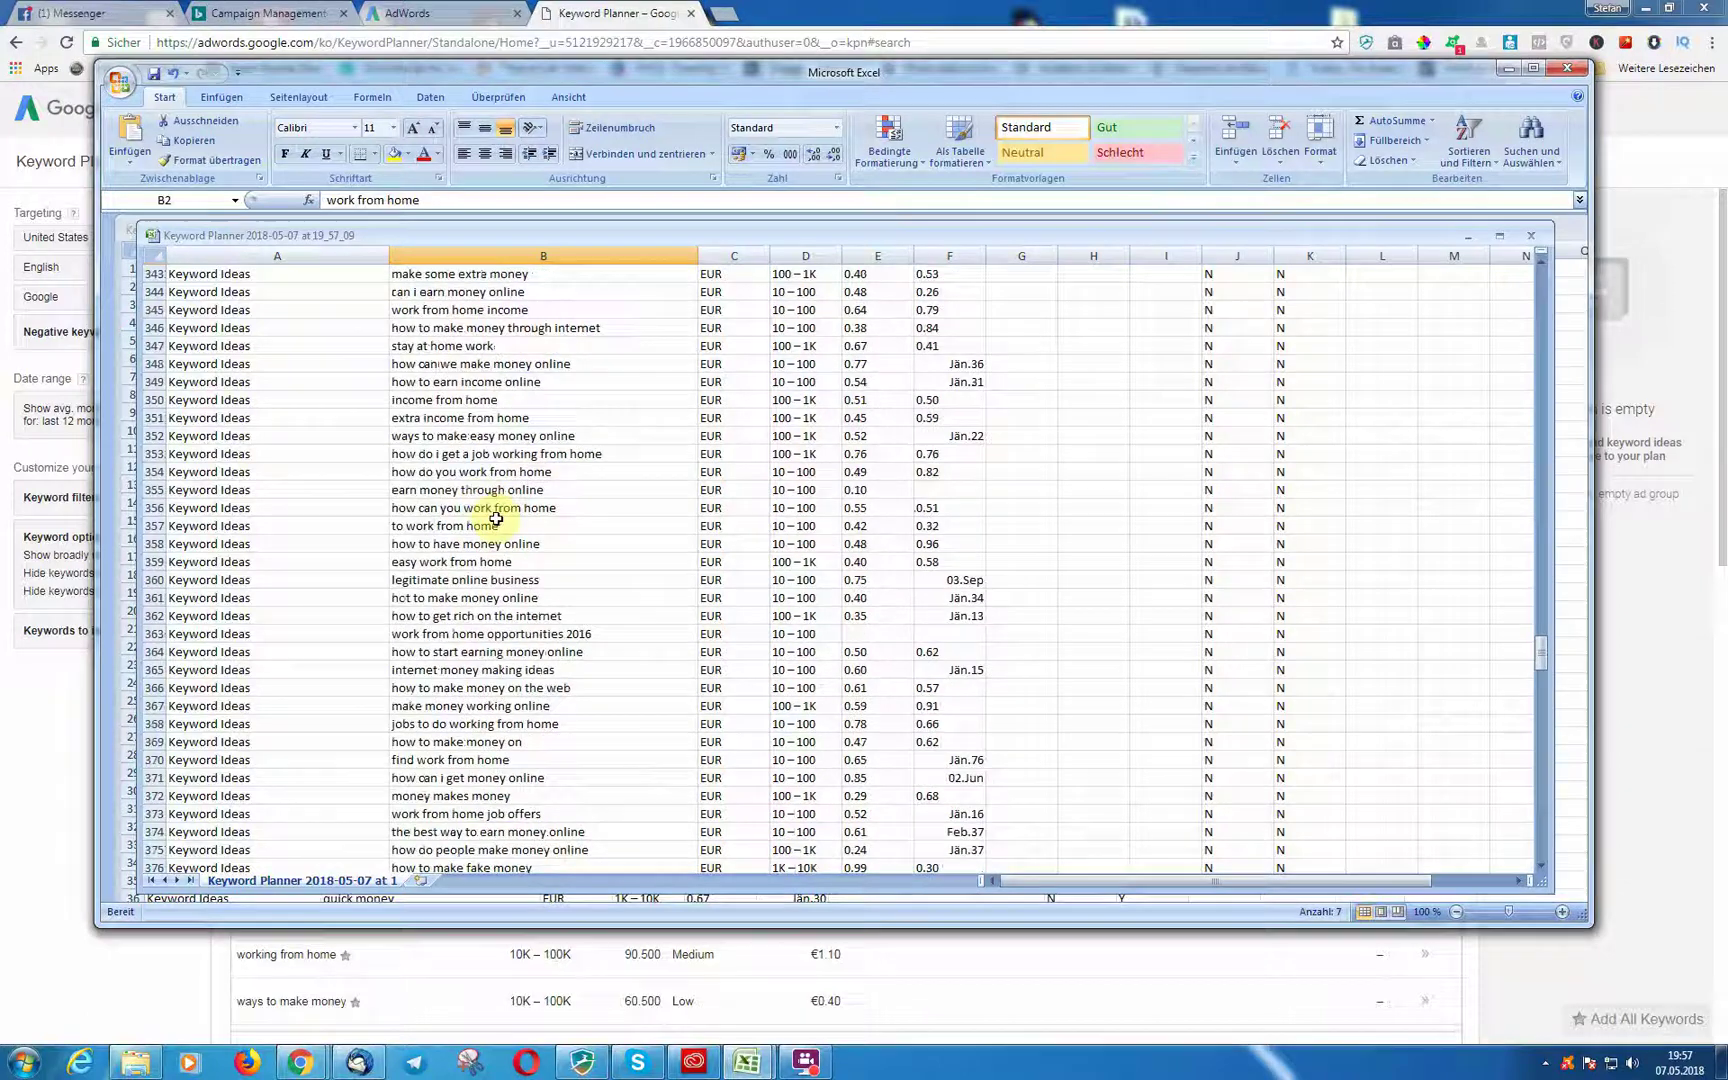
drag(1539, 655, 1530, 274)
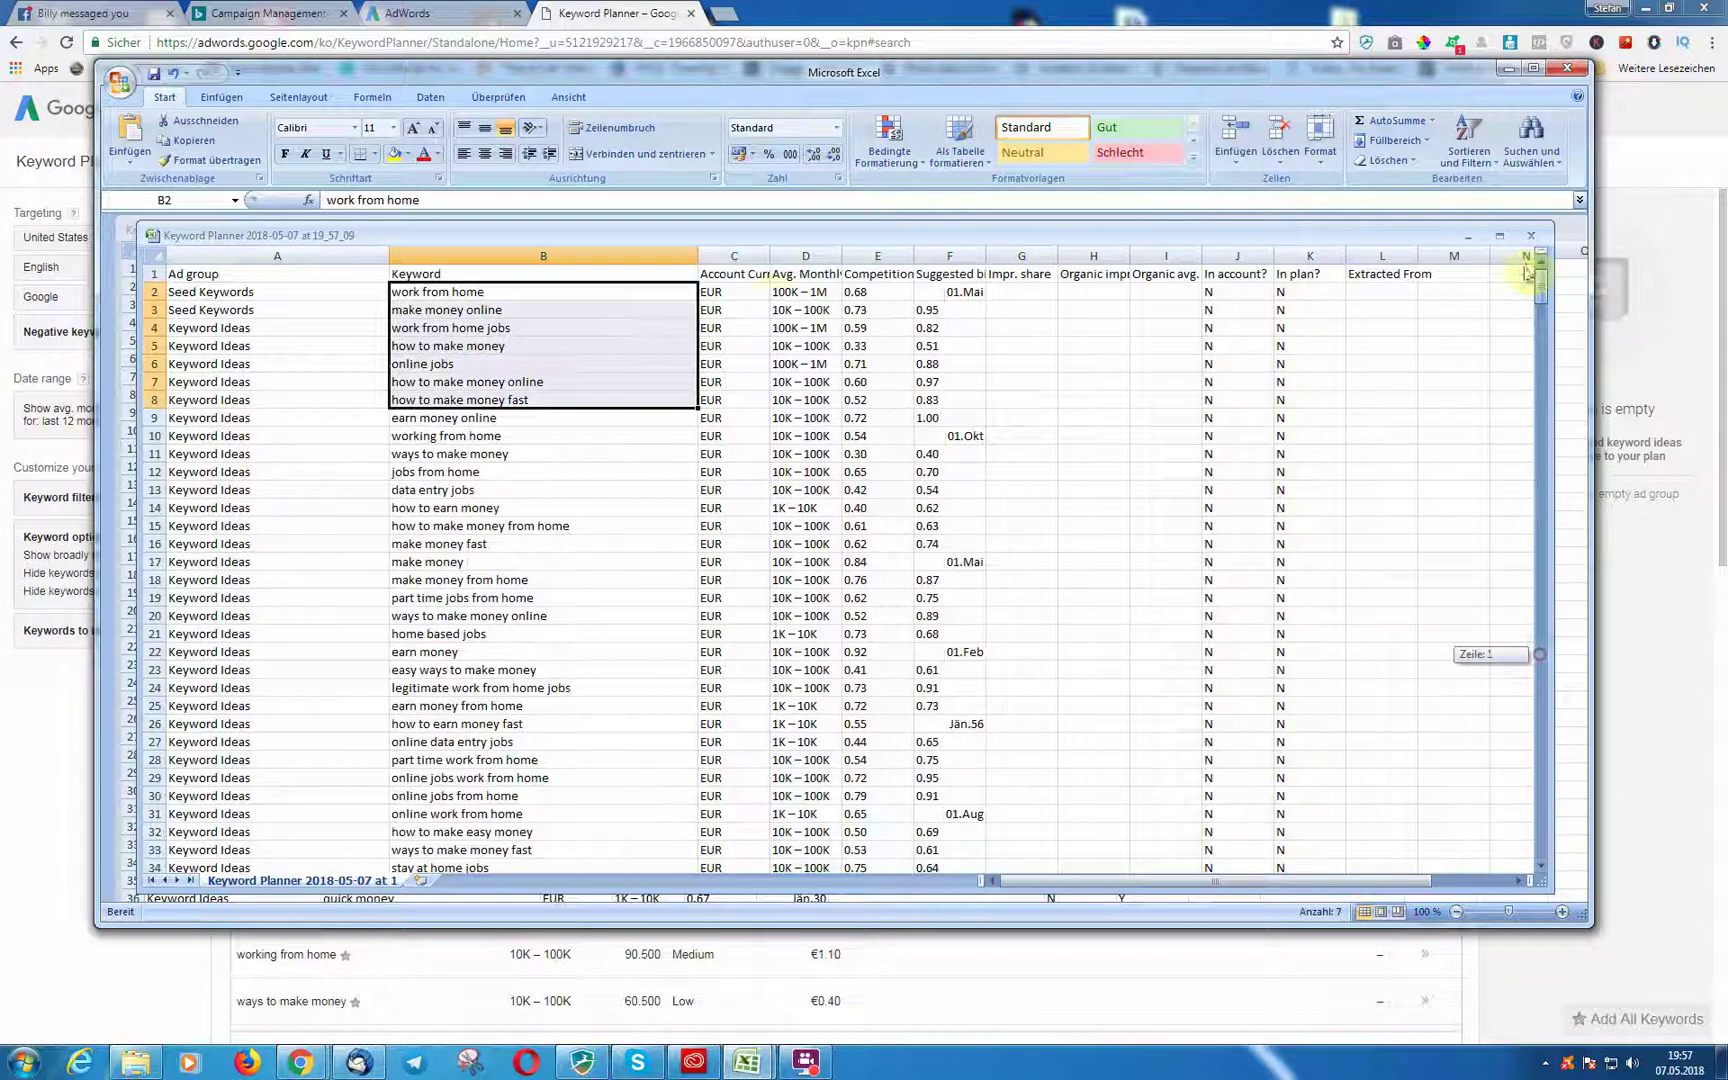
Check the online jobs keyword in B6, then select keywords B2 through B19.
click(486, 362)
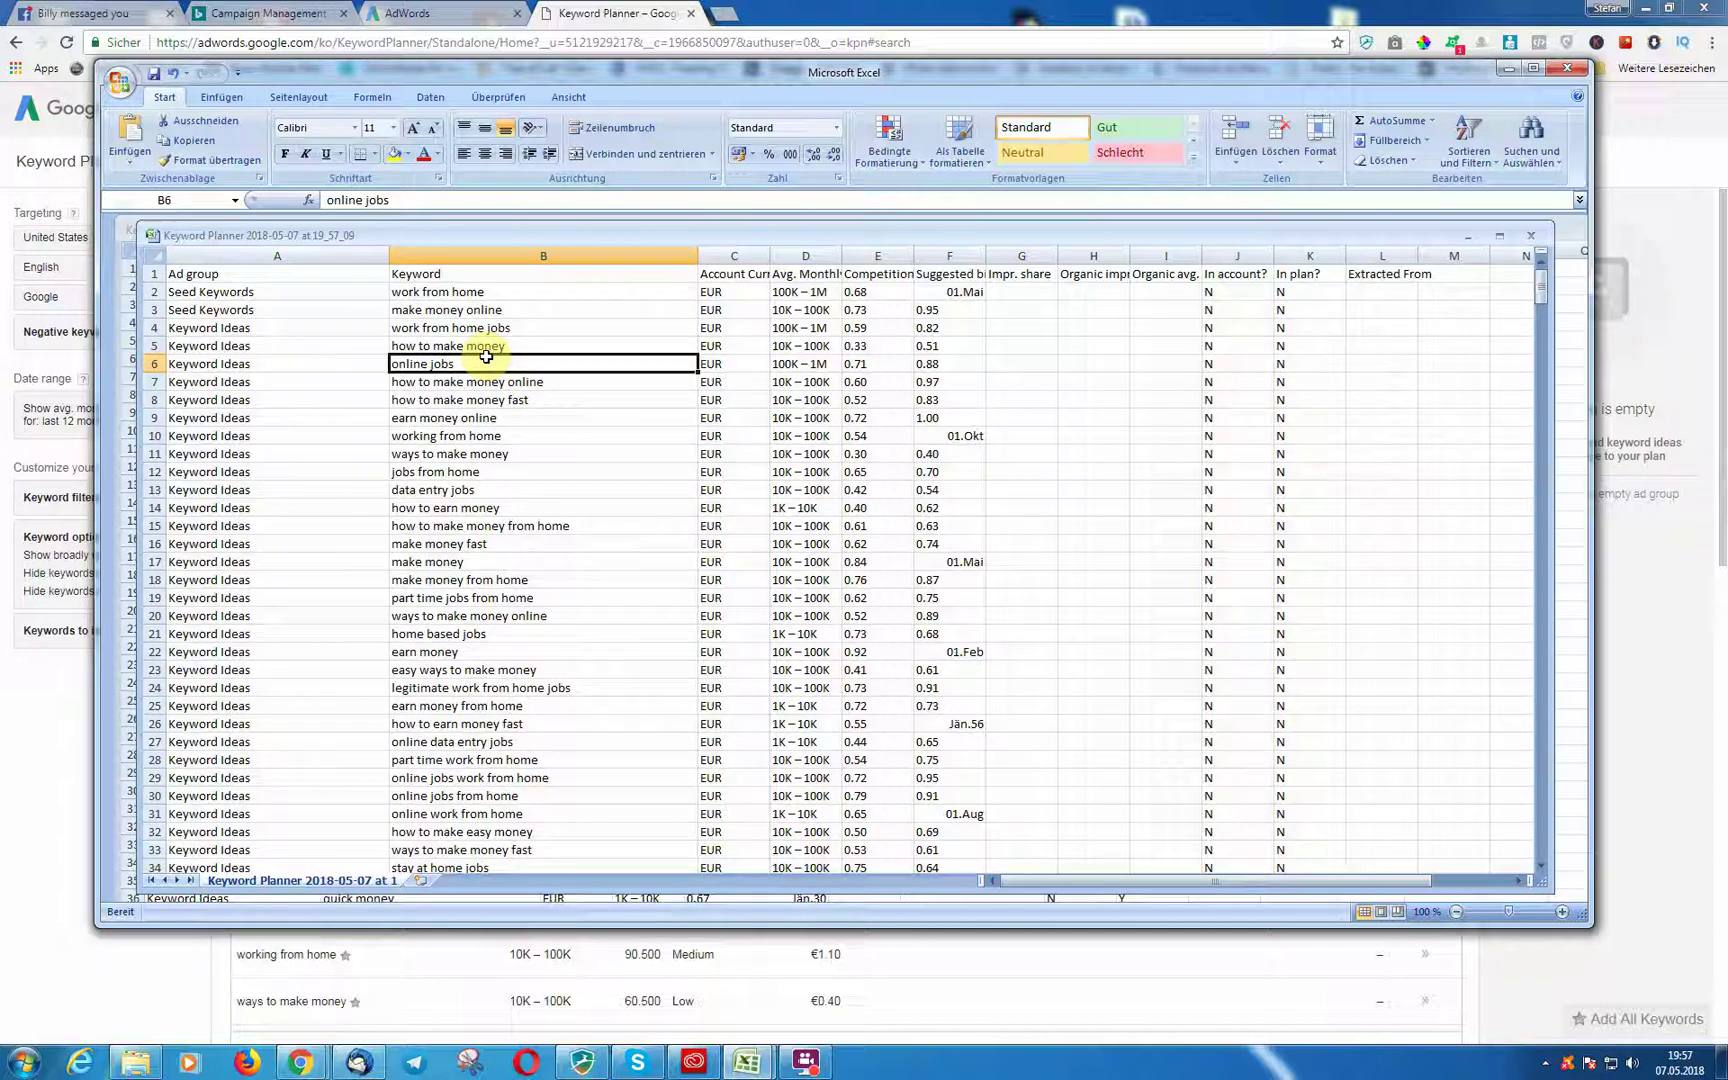
drag(473, 71, 600, 267)
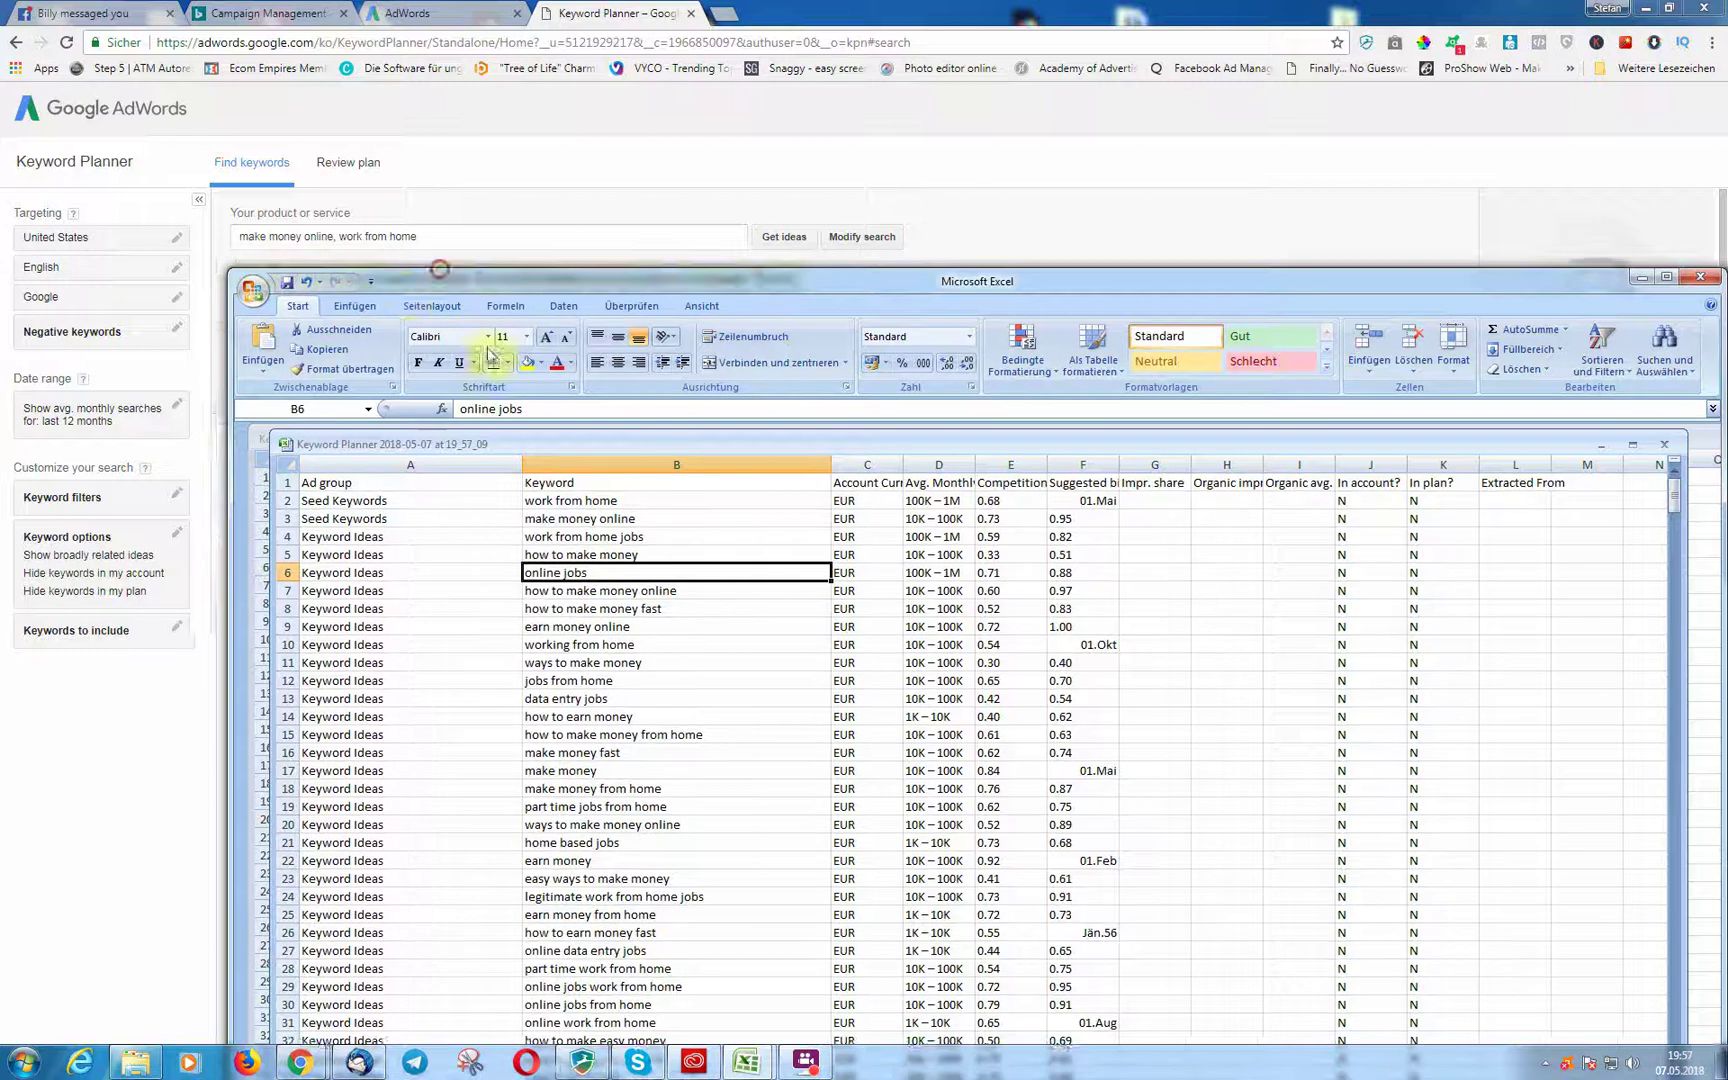
drag(324, 280, 373, 363)
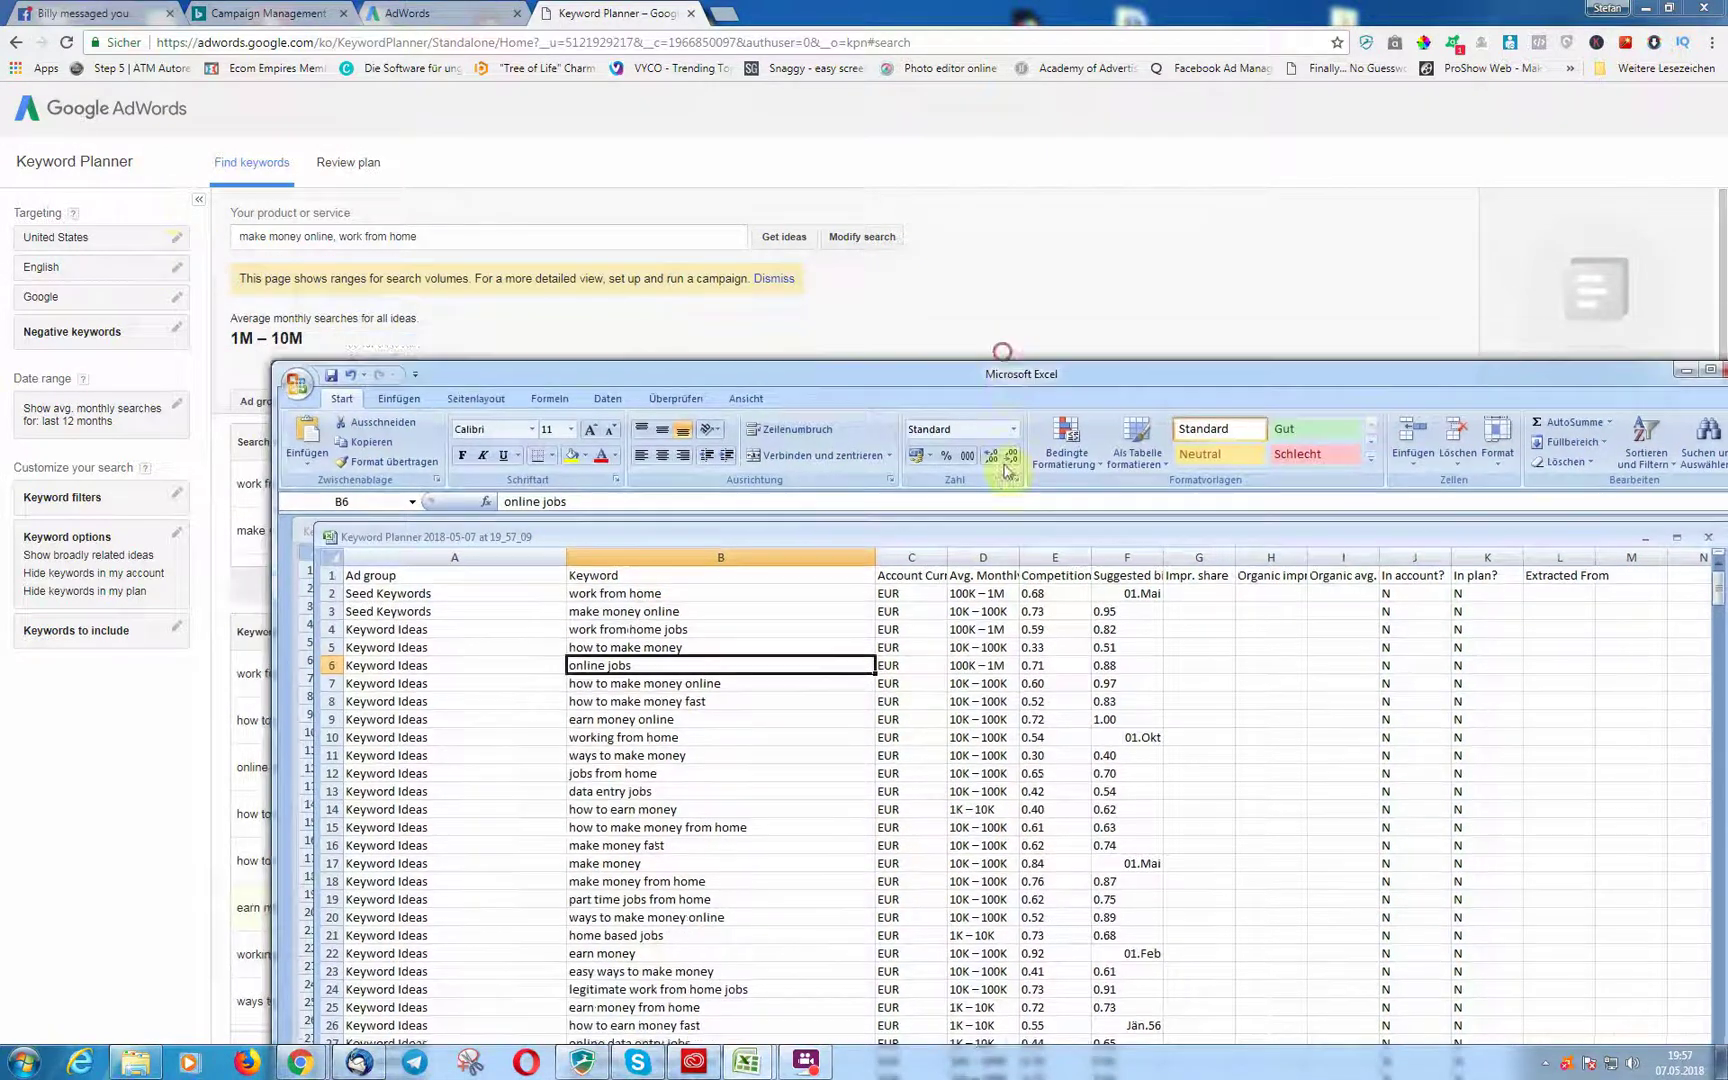
drag(999, 350, 817, 148)
drag(520, 373, 527, 673)
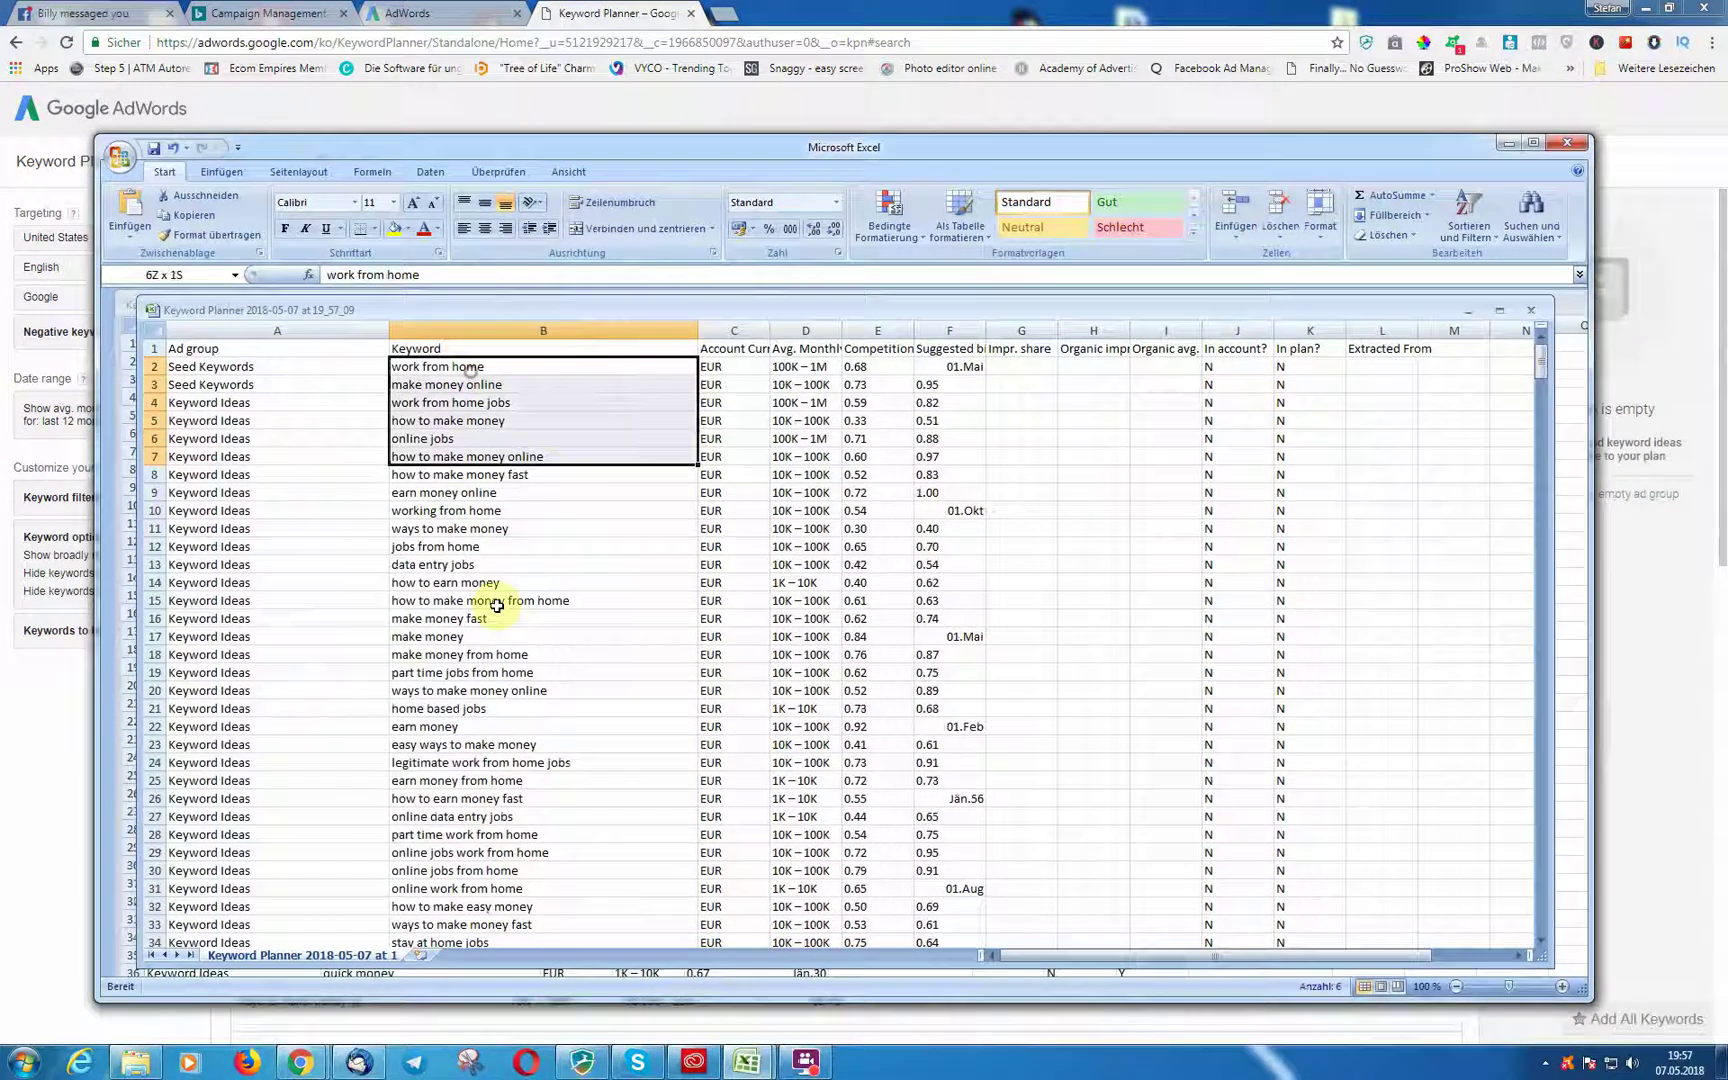